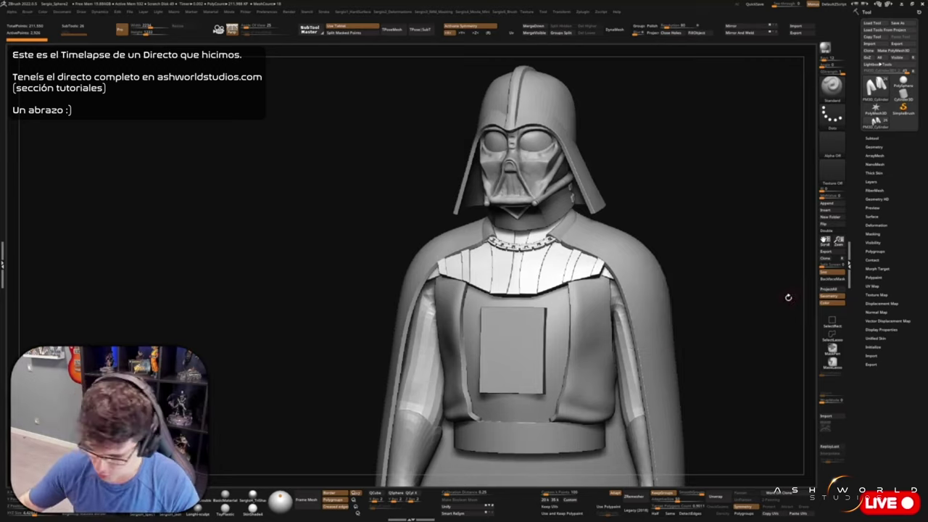
# Turn the view slightly around the full Vader bust to frame it
pyautogui.moveTo(774, 253); pyautogui.dragTo(701, 281)
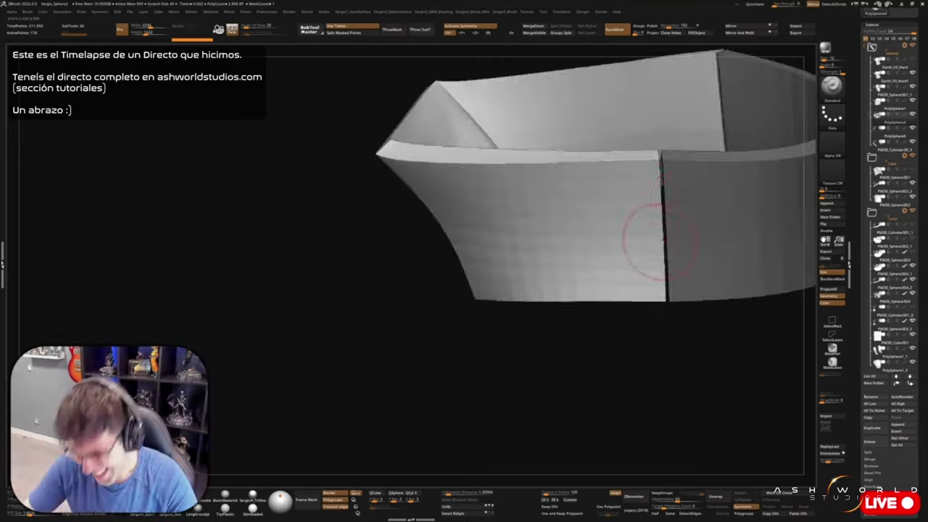
# Orbit the band piece to inspect its red faces, then select the triangle-hole piece
pyautogui.moveTo(668, 146); pyautogui.dragTo(641, 137)
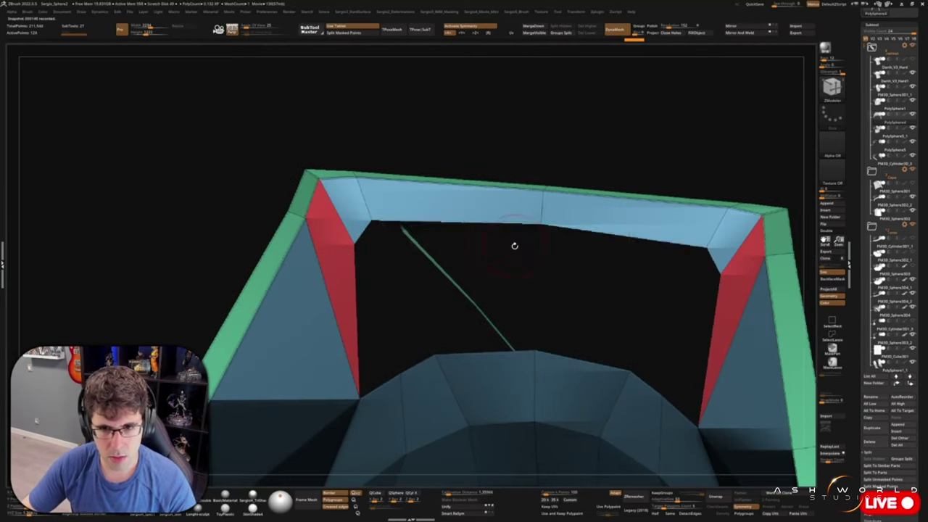
pyautogui.moveTo(384, 233)
pyautogui.mouseDown(button='right')
pyautogui.moveTo(477, 334)
pyautogui.moveTo(490, 373)
pyautogui.moveTo(491, 340)
pyautogui.mouseUp(button='right')
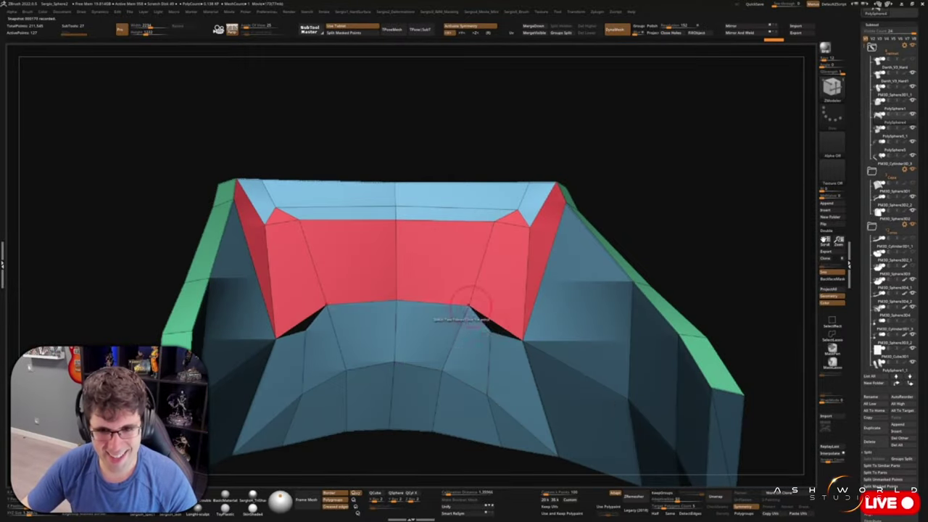
pyautogui.moveTo(489, 348)
pyautogui.mouseDown(button='right')
pyautogui.moveTo(504, 363)
pyautogui.moveTo(524, 324)
pyautogui.moveTo(467, 298)
pyautogui.mouseUp(button='right')
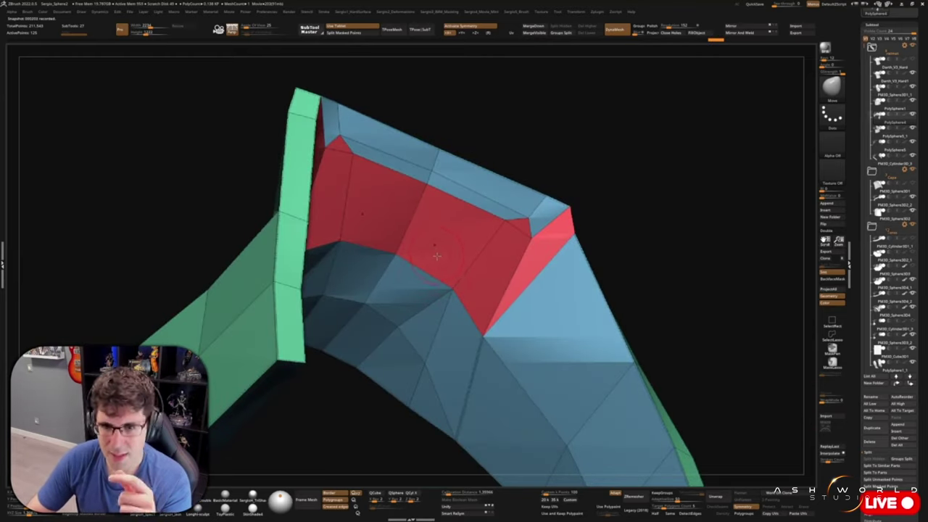
pyautogui.moveTo(432, 240)
pyautogui.mouseDown(button='right')
pyautogui.moveTo(452, 373)
pyautogui.moveTo(539, 261)
pyautogui.moveTo(533, 313)
pyautogui.moveTo(578, 292)
pyautogui.moveTo(542, 242)
pyautogui.moveTo(534, 305)
pyautogui.mouseUp(button='right')
pyautogui.keyDown('alt'); pyautogui.click(498, 362); pyautogui.keyUp('alt')
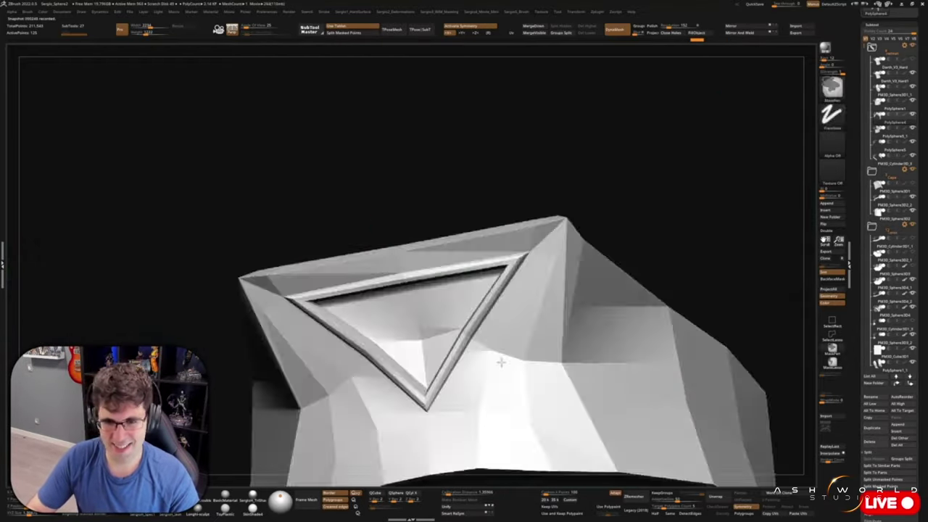
# Show polygroups and delete an edge loop around the triangular recess with ZModeler Edge Delete
pyautogui.hotkey('shift', 'f')
pyautogui.moveTo(497, 363); pyautogui.dragTo(584, 250, button='right')
pyautogui.press('space')
pyautogui.click(540, 319)
pyautogui.moveTo(540, 319)
pyautogui.mouseDown(button='right')
pyautogui.moveTo(558, 290)
pyautogui.moveTo(578, 340)
pyautogui.moveTo(609, 268)
pyautogui.moveTo(414, 300)
pyautogui.moveTo(579, 321)
pyautogui.mouseUp(button='right')
pyautogui.scroll(5, 580, 319)
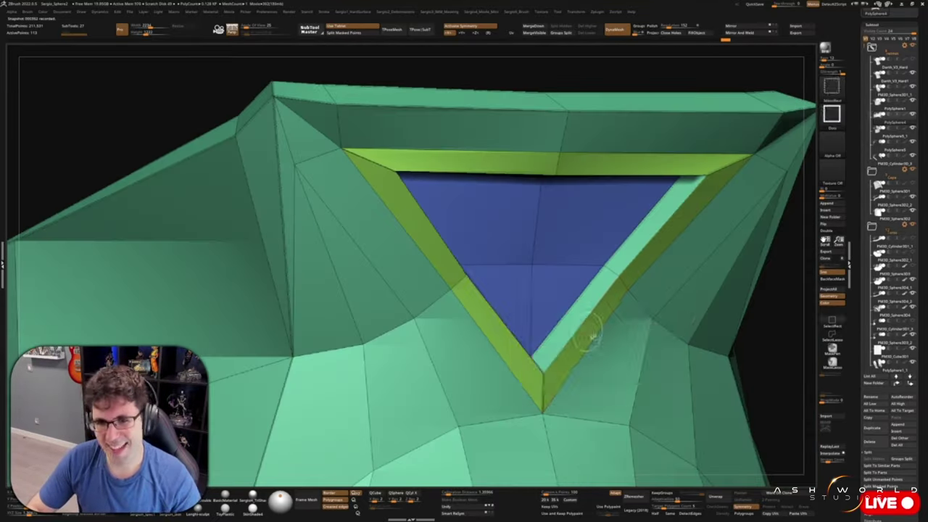
pyautogui.moveTo(532, 358)
pyautogui.mouseDown(button='right')
pyautogui.moveTo(601, 307)
pyautogui.moveTo(514, 368)
pyautogui.moveTo(544, 356)
pyautogui.mouseUp(button='right')
pyautogui.moveTo(572, 190)
pyautogui.mouseDown(button='right')
pyautogui.moveTo(584, 307)
pyautogui.moveTo(621, 269)
pyautogui.moveTo(605, 314)
pyautogui.moveTo(660, 308)
pyautogui.moveTo(507, 301)
pyautogui.moveTo(534, 327)
pyautogui.moveTo(549, 269)
pyautogui.moveTo(476, 321)
pyautogui.moveTo(480, 217)
pyautogui.moveTo(605, 315)
pyautogui.mouseUp(button='right')
# Switch to the Move brush (B-M-V) and isolate the mouth plate piece
pyautogui.press('b')
pyautogui.press('m')
pyautogui.press('v')
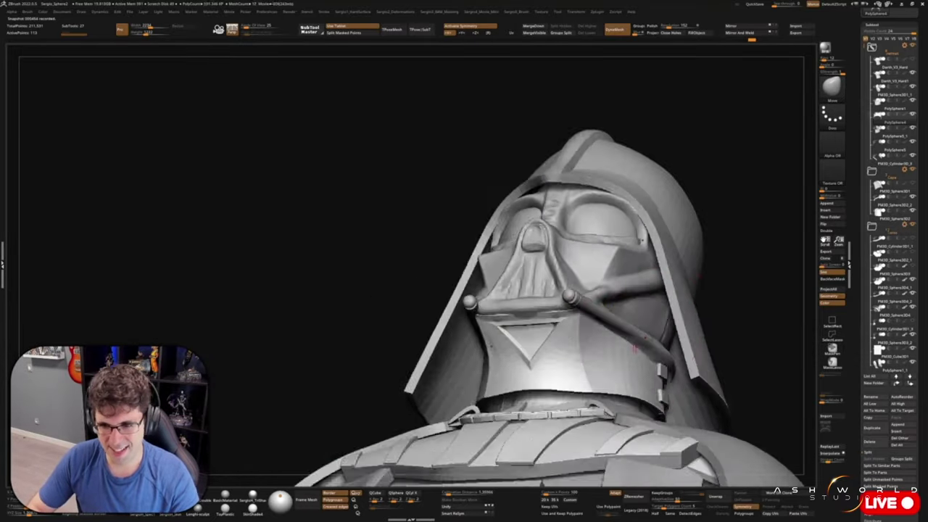
pyautogui.keyDown('ctrl'); pyautogui.keyDown('shift'); pyautogui.moveTo(672, 376); pyautogui.dragTo(477, 420); pyautogui.keyUp('shift'); pyautogui.keyUp('ctrl')
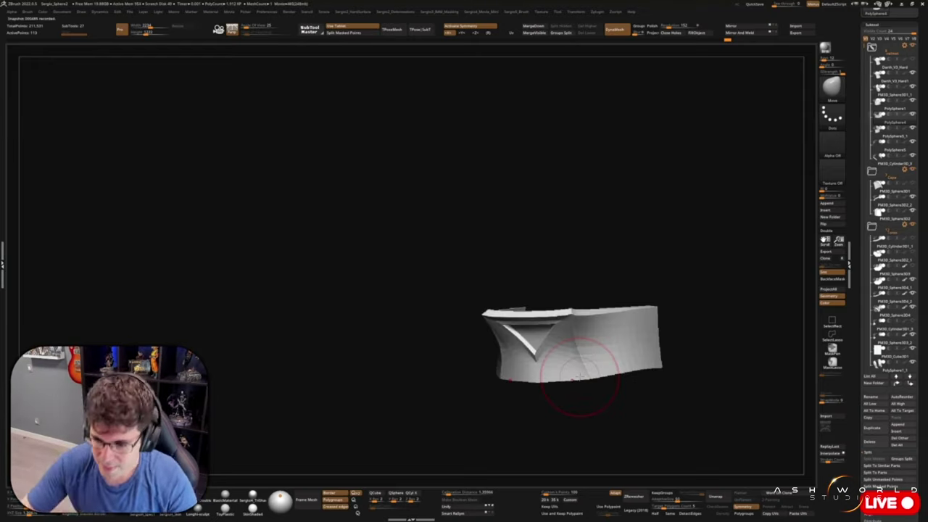
pyautogui.press('f')
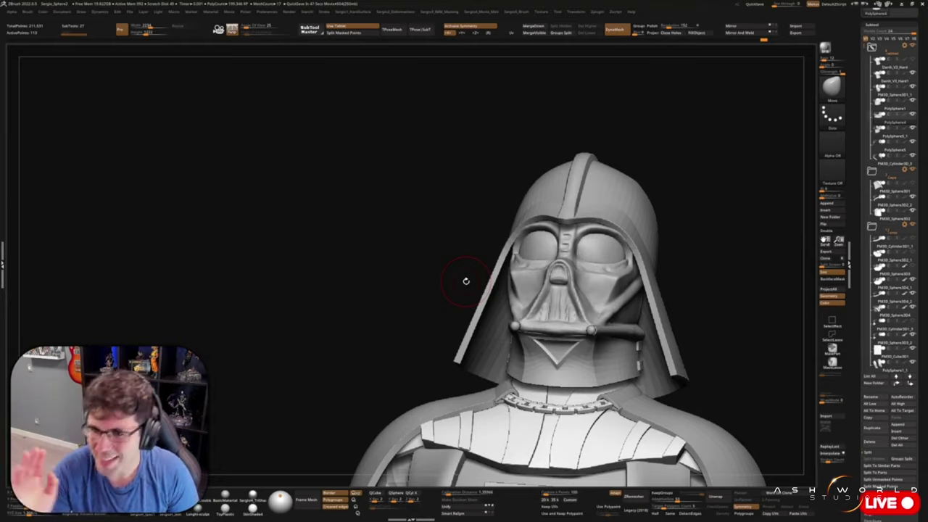
pyautogui.moveTo(466, 280)
pyautogui.mouseDown()
pyautogui.moveTo(473, 265)
pyautogui.moveTo(504, 330)
pyautogui.mouseUp()
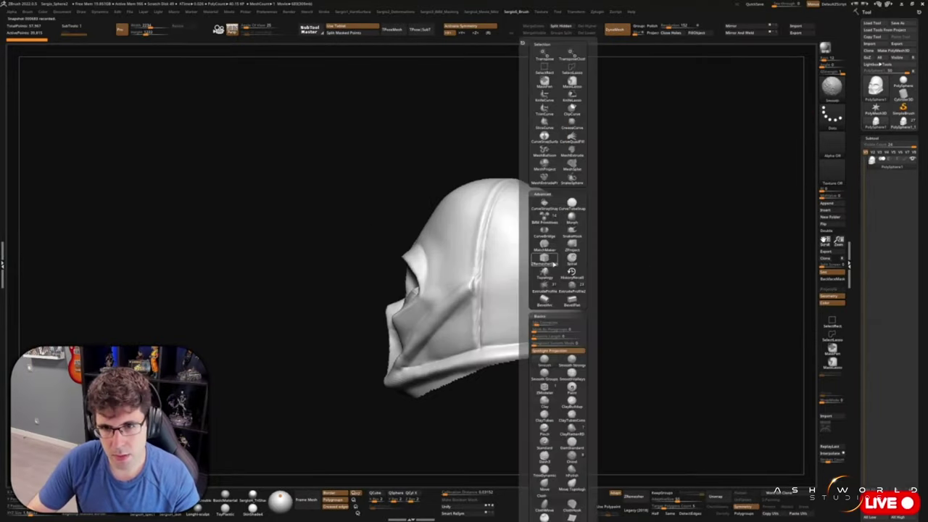
pyautogui.click(554, 266)
# Grow the pink polygon patch across the back and down the side of the helmet
pyautogui.moveTo(638, 218)
pyautogui.mouseDown()
pyautogui.moveTo(595, 328)
pyautogui.moveTo(611, 259)
pyautogui.moveTo(584, 239)
pyautogui.moveTo(594, 216)
pyautogui.moveTo(439, 292)
pyautogui.mouseUp()
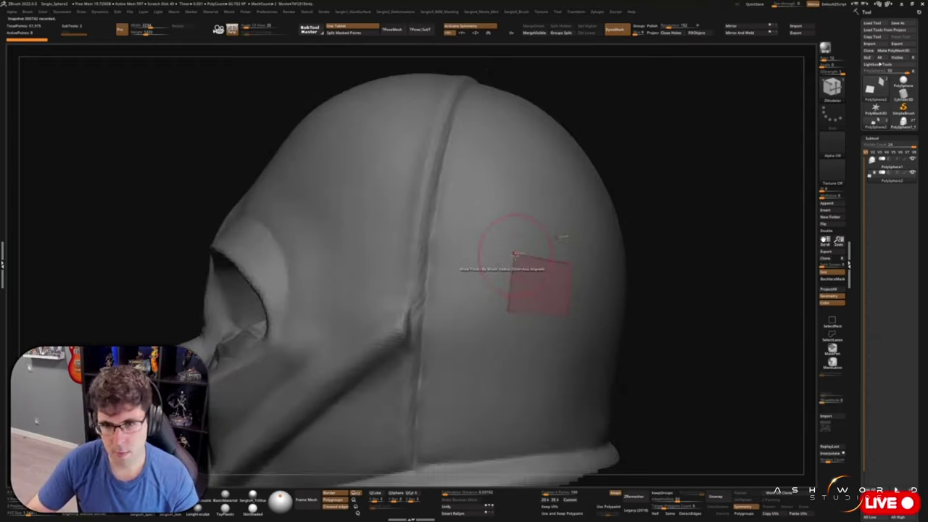
pyautogui.moveTo(756, 245); pyautogui.dragTo(508, 266)
pyautogui.press('space')
pyautogui.moveTo(560, 326); pyautogui.dragTo(452, 261, button='right')
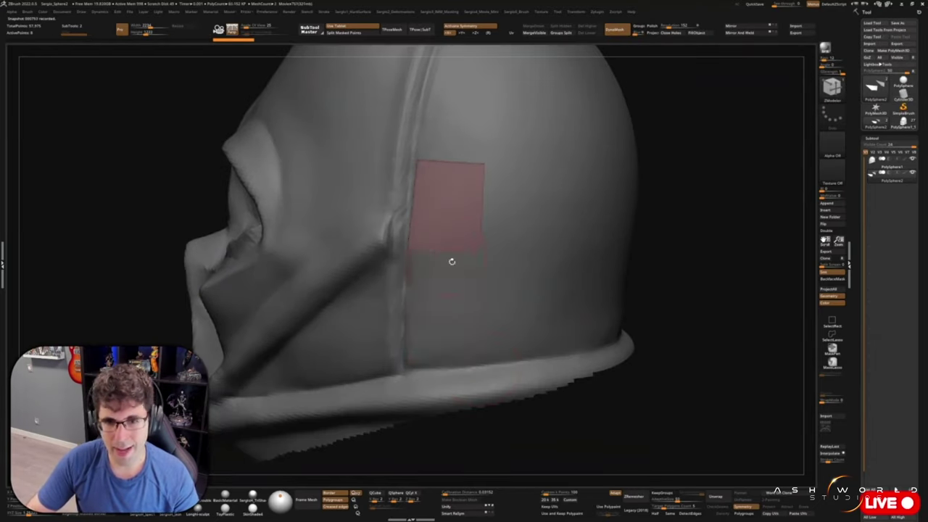
pyautogui.moveTo(476, 298); pyautogui.dragTo(505, 266, button='right')
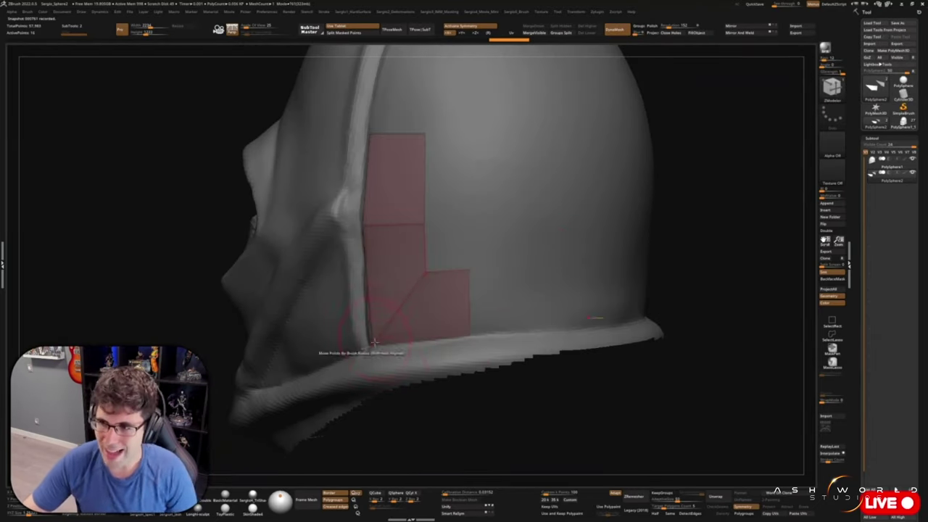
pyautogui.moveTo(433, 259)
pyautogui.mouseDown(button='right')
pyautogui.moveTo(476, 124)
pyautogui.moveTo(461, 286)
pyautogui.moveTo(435, 292)
pyautogui.moveTo(447, 302)
pyautogui.mouseUp(button='right')
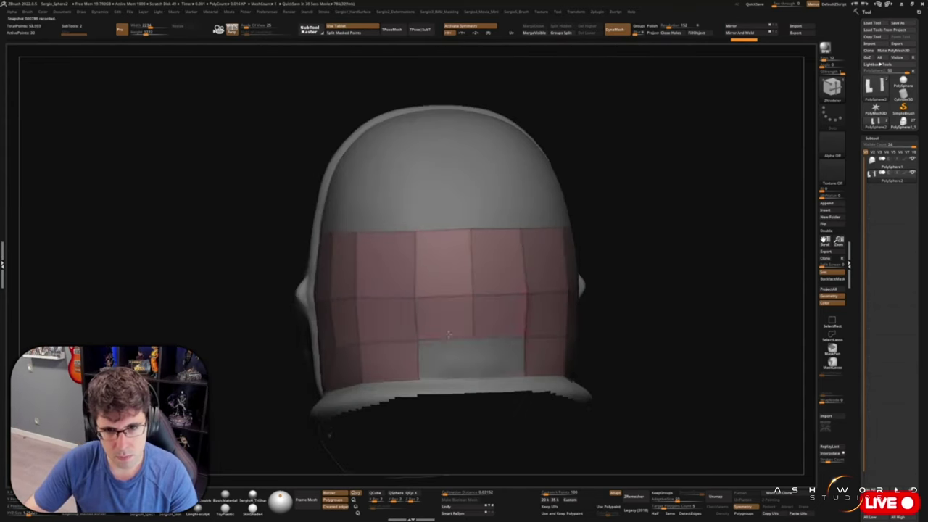
pyautogui.moveTo(417, 344)
pyautogui.mouseDown(button='right')
pyautogui.moveTo(406, 312)
pyautogui.moveTo(407, 371)
pyautogui.mouseUp(button='right')
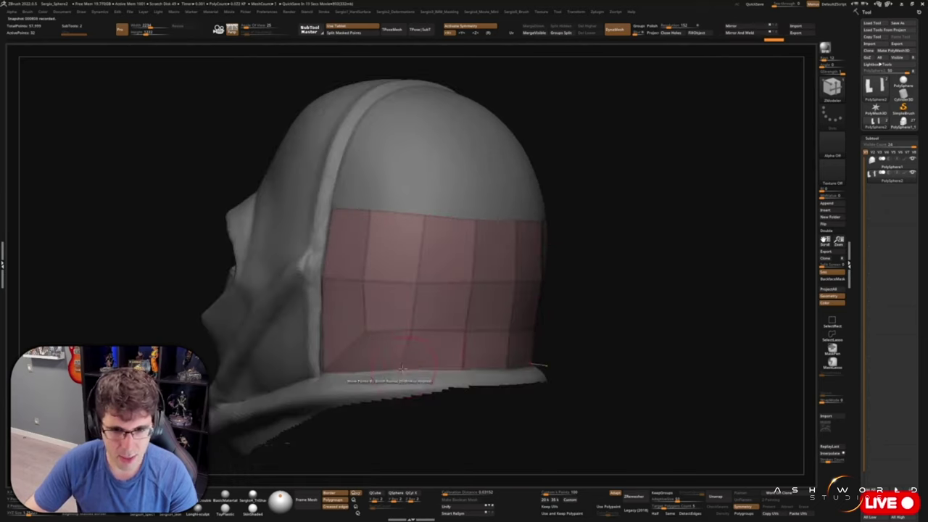
pyautogui.moveTo(459, 288)
pyautogui.mouseDown(button='right')
pyautogui.moveTo(422, 323)
pyautogui.moveTo(423, 305)
pyautogui.moveTo(375, 345)
pyautogui.moveTo(435, 326)
pyautogui.moveTo(398, 322)
pyautogui.mouseUp(button='right')
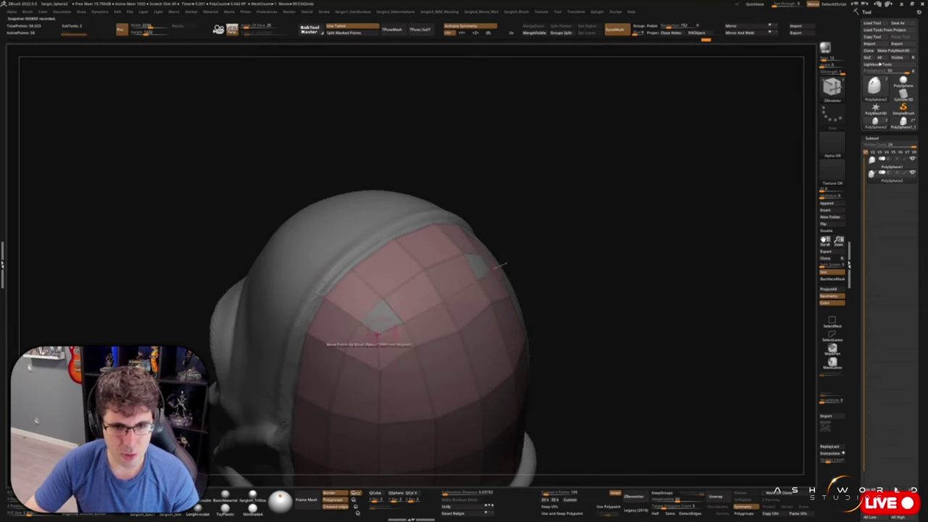
pyautogui.moveTo(380, 374); pyautogui.dragTo(365, 398, button='right')
pyautogui.moveTo(397, 313)
pyautogui.mouseDown(button='right')
pyautogui.moveTo(429, 316)
pyautogui.moveTo(615, 251)
pyautogui.moveTo(507, 217)
pyautogui.mouseUp(button='right')
# Turn the pink patch into a thick Panel Loops panel, then hide it to show the plain helmet
pyautogui.press('space')
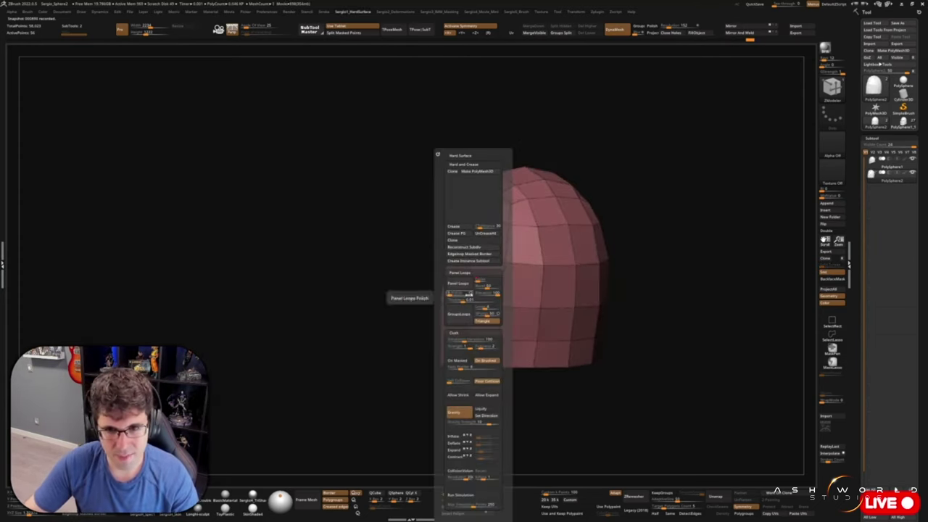
pyautogui.click(479, 305)
pyautogui.moveTo(479, 305)
pyautogui.mouseDown(button='right')
pyautogui.moveTo(464, 305)
pyautogui.moveTo(505, 370)
pyautogui.moveTo(590, 383)
pyautogui.moveTo(518, 403)
pyautogui.moveTo(519, 285)
pyautogui.moveTo(467, 373)
pyautogui.mouseUp(button='right')
pyautogui.press('space')
pyautogui.click(471, 290)
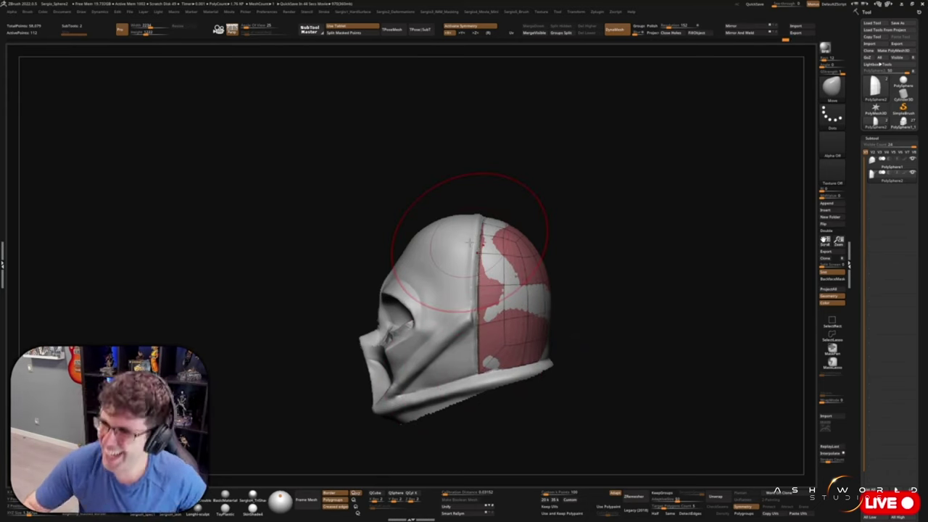
pyautogui.moveTo(602, 264); pyautogui.dragTo(595, 357, button='right')
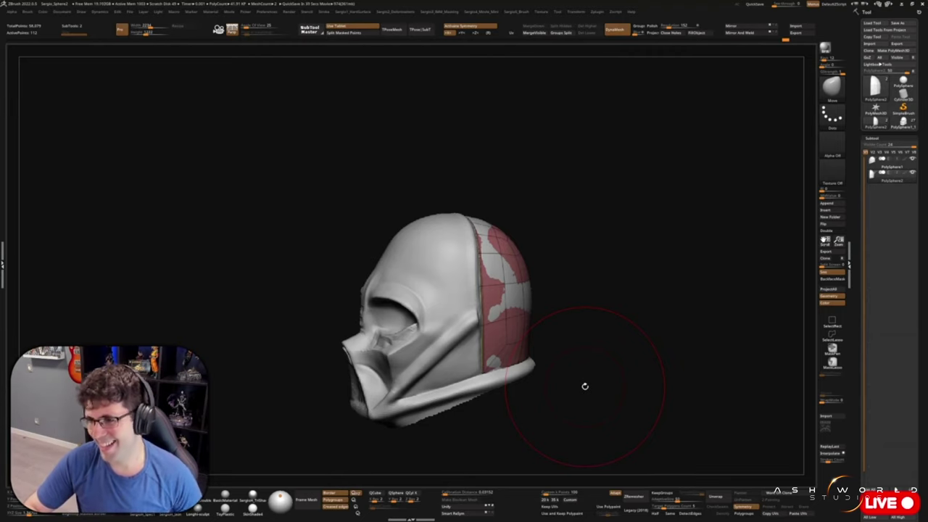
pyautogui.moveTo(585, 386)
pyautogui.mouseDown(button='right')
pyautogui.moveTo(601, 269)
pyautogui.moveTo(516, 356)
pyautogui.mouseUp(button='right')
# Frame the helmet and select its second part, zooming in on the cheek patch
pyautogui.press('f')
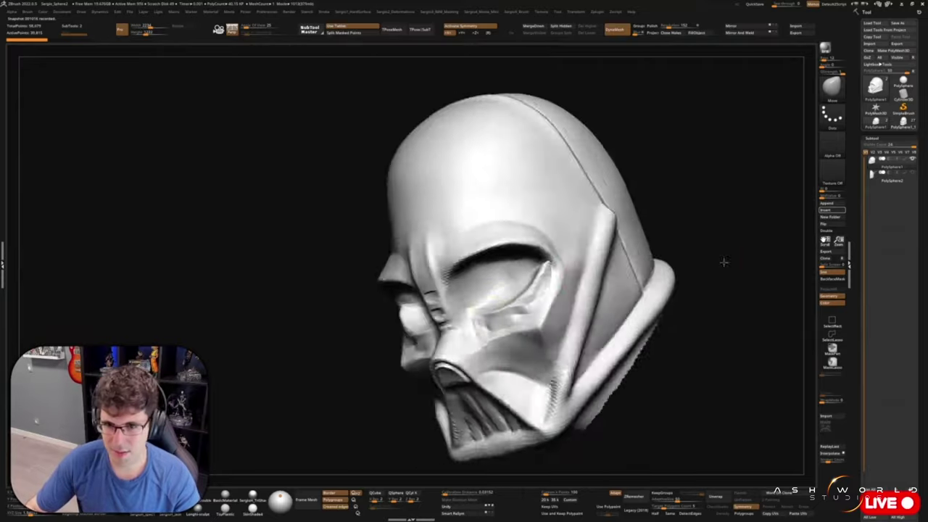
pyautogui.moveTo(722, 263); pyautogui.dragTo(629, 282)
pyautogui.scroll(3, 625, 300)
pyautogui.keyDown('alt'); pyautogui.click(612, 301); pyautogui.keyUp('alt')
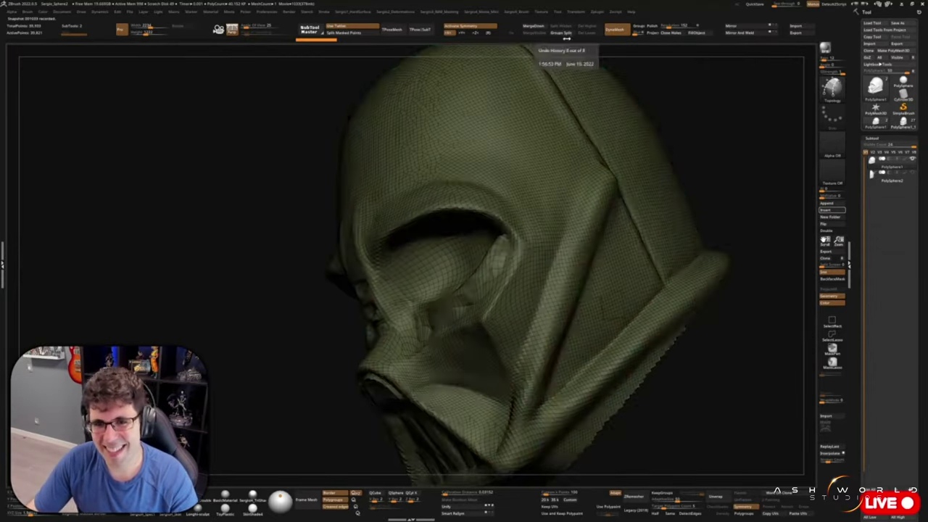
pyautogui.moveTo(613, 300)
pyautogui.mouseDown()
pyautogui.moveTo(620, 287)
pyautogui.moveTo(490, 322)
pyautogui.mouseUp()
pyautogui.scroll(3, 472, 311)
pyautogui.scroll(1, 445, 311)
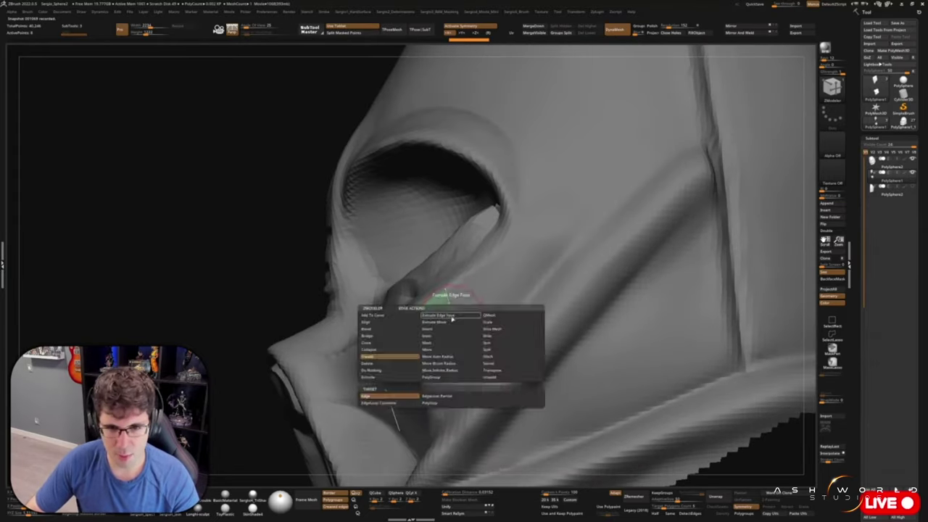
pyautogui.scroll(-3, 459, 334)
pyautogui.moveTo(464, 326)
pyautogui.mouseDown()
pyautogui.moveTo(437, 358)
pyautogui.moveTo(452, 315)
pyautogui.moveTo(387, 366)
pyautogui.moveTo(451, 319)
pyautogui.mouseUp()
pyautogui.scroll(3, 452, 315)
pyautogui.scroll(-3, 387, 366)
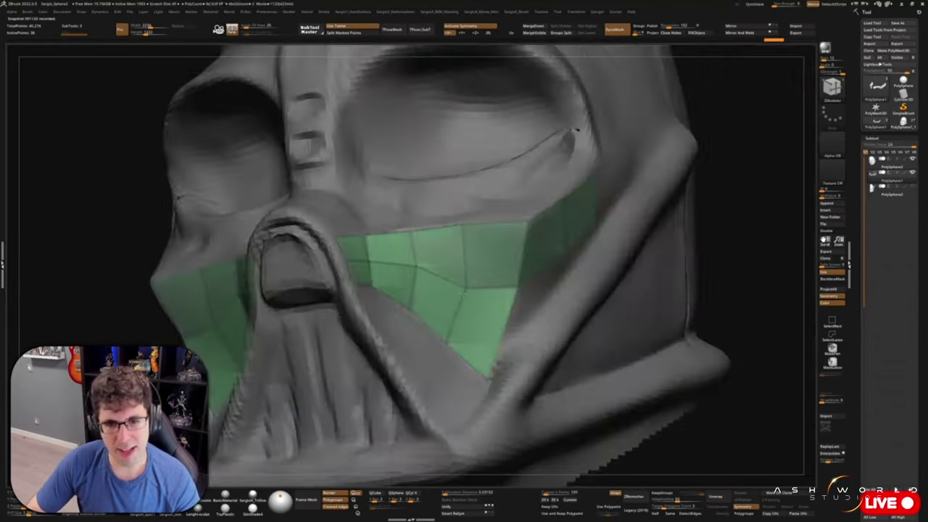
pyautogui.scroll(3, 451, 319)
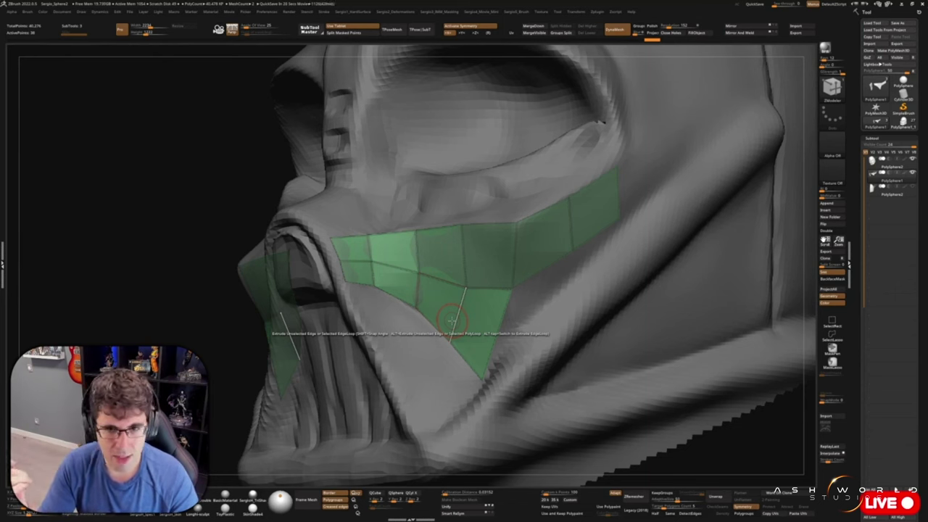
# Extend the green patches over the dome and brow, reshaping the pointed polygon near the crown
pyautogui.moveTo(450, 319)
pyautogui.mouseDown()
pyautogui.moveTo(499, 382)
pyautogui.moveTo(539, 332)
pyautogui.moveTo(484, 347)
pyautogui.moveTo(604, 204)
pyautogui.mouseUp()
pyautogui.moveTo(497, 351); pyautogui.dragTo(439, 279)
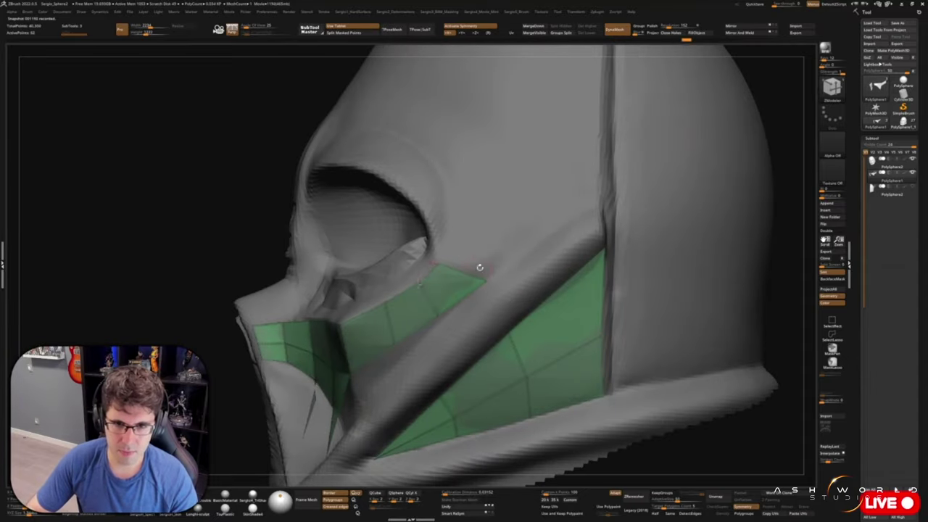
pyautogui.moveTo(480, 267); pyautogui.dragTo(418, 238)
pyautogui.moveTo(555, 190)
pyautogui.mouseDown()
pyautogui.moveTo(451, 250)
pyautogui.moveTo(440, 337)
pyautogui.mouseUp()
pyautogui.moveTo(527, 325)
pyautogui.mouseDown()
pyautogui.moveTo(435, 342)
pyautogui.moveTo(409, 331)
pyautogui.mouseUp()
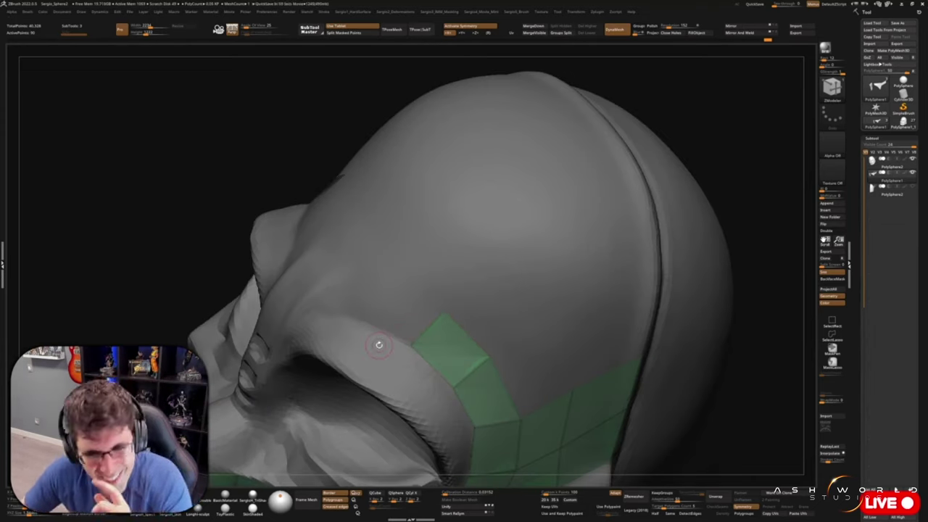
pyautogui.moveTo(392, 324)
pyautogui.mouseDown()
pyautogui.moveTo(373, 307)
pyautogui.moveTo(402, 387)
pyautogui.moveTo(406, 348)
pyautogui.moveTo(392, 326)
pyautogui.moveTo(411, 323)
pyautogui.mouseUp()
pyautogui.moveTo(411, 371)
pyautogui.mouseDown()
pyautogui.moveTo(406, 355)
pyautogui.moveTo(393, 383)
pyautogui.moveTo(368, 322)
pyautogui.moveTo(433, 315)
pyautogui.moveTo(470, 273)
pyautogui.mouseUp()
pyautogui.moveTo(444, 399)
pyautogui.mouseDown()
pyautogui.moveTo(451, 313)
pyautogui.moveTo(439, 261)
pyautogui.mouseUp()
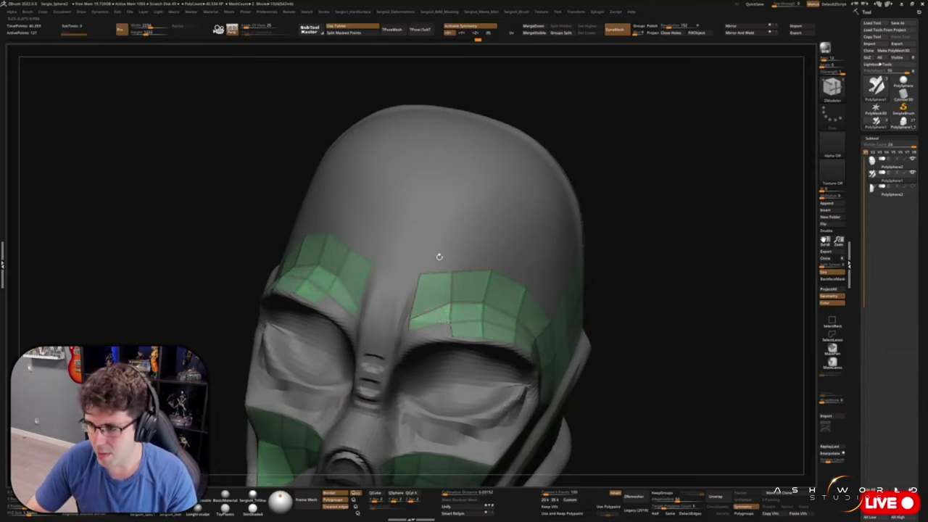
pyautogui.moveTo(426, 319)
pyautogui.mouseDown()
pyautogui.moveTo(451, 271)
pyautogui.moveTo(396, 309)
pyautogui.moveTo(420, 372)
pyautogui.mouseUp()
pyautogui.moveTo(507, 362)
pyautogui.mouseDown()
pyautogui.moveTo(472, 375)
pyautogui.moveTo(508, 360)
pyautogui.mouseUp()
pyautogui.moveTo(425, 310); pyautogui.dragTo(525, 392)
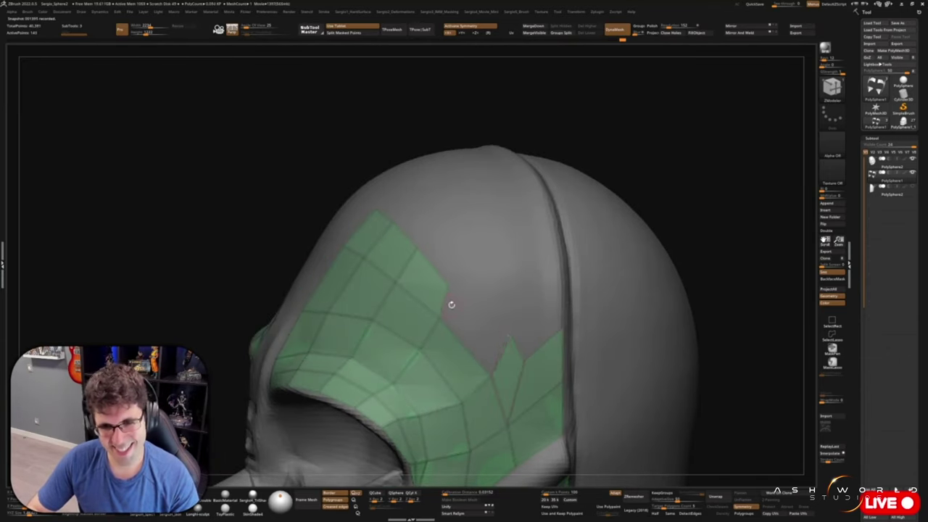
pyautogui.moveTo(552, 296)
pyautogui.mouseDown()
pyautogui.moveTo(435, 341)
pyautogui.moveTo(388, 310)
pyautogui.mouseUp()
pyautogui.moveTo(507, 341)
pyautogui.mouseDown()
pyautogui.moveTo(473, 332)
pyautogui.moveTo(427, 340)
pyautogui.moveTo(348, 334)
pyautogui.moveTo(335, 351)
pyautogui.moveTo(355, 335)
pyautogui.moveTo(337, 315)
pyautogui.mouseUp()
pyautogui.moveTo(358, 368); pyautogui.dragTo(433, 355)
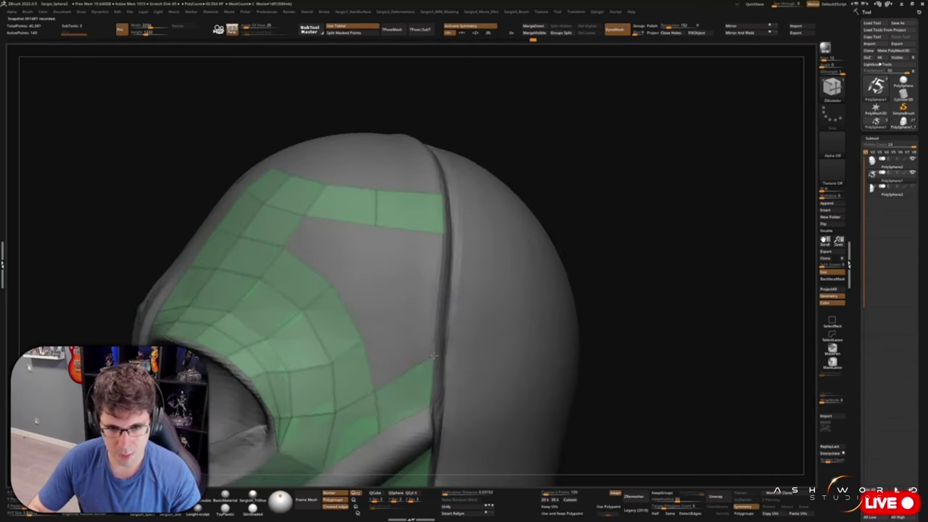
pyautogui.click(384, 340)
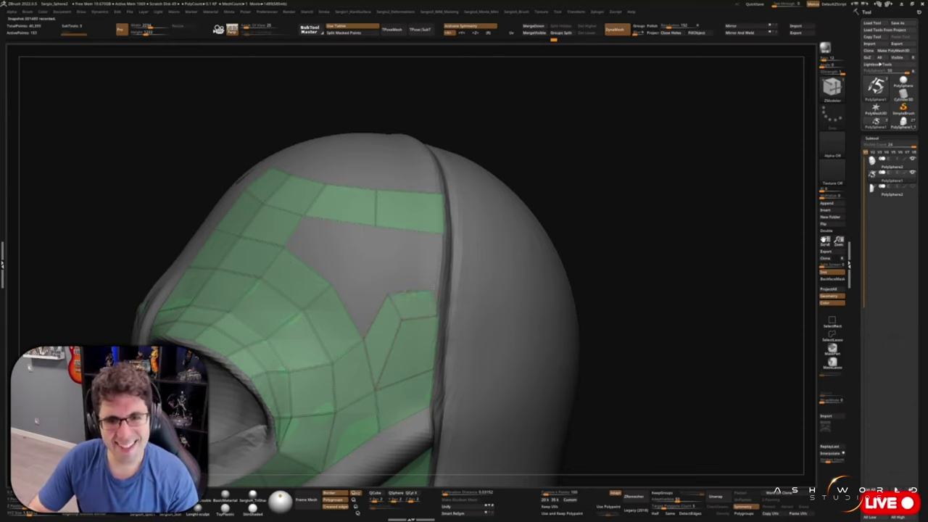
# Close in on the eye-socket opening and call up the ZModeler actions for its rim
pyautogui.moveTo(314, 232)
pyautogui.mouseDown()
pyautogui.moveTo(443, 315)
pyautogui.moveTo(470, 312)
pyautogui.moveTo(369, 301)
pyautogui.moveTo(529, 280)
pyautogui.moveTo(491, 379)
pyautogui.moveTo(443, 325)
pyautogui.moveTo(450, 312)
pyautogui.mouseUp()
pyautogui.moveTo(423, 281); pyautogui.dragTo(455, 358)
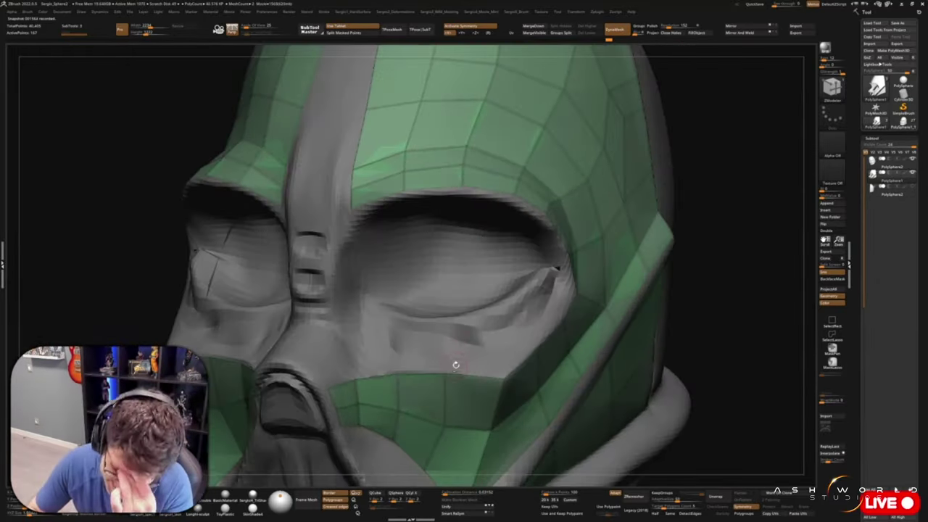
pyautogui.moveTo(446, 392); pyautogui.dragTo(413, 395)
pyautogui.moveTo(491, 394); pyautogui.dragTo(464, 395)
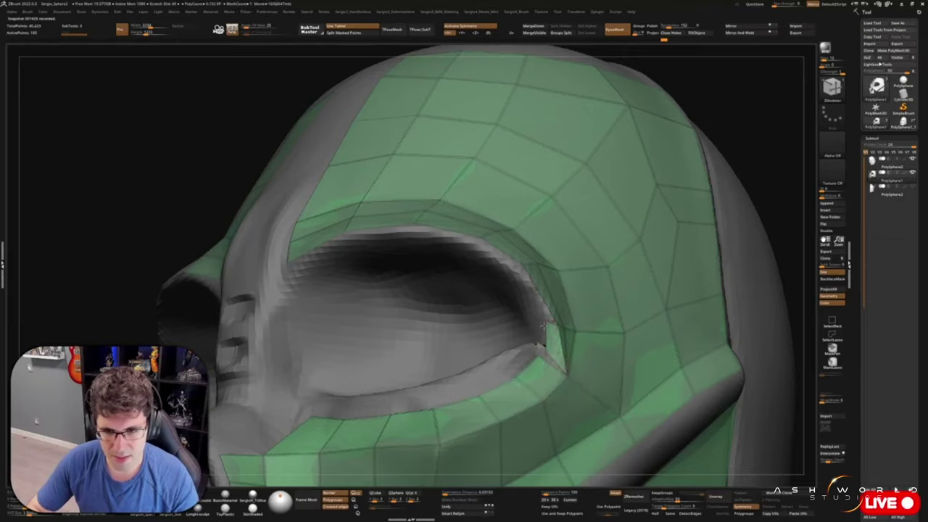
pyautogui.moveTo(544, 326)
pyautogui.mouseDown()
pyautogui.moveTo(491, 338)
pyautogui.moveTo(435, 316)
pyautogui.moveTo(335, 321)
pyautogui.moveTo(386, 377)
pyautogui.moveTo(511, 297)
pyautogui.mouseUp()
pyautogui.moveTo(511, 297)
pyautogui.mouseDown(button='right')
pyautogui.moveTo(493, 346)
pyautogui.moveTo(588, 268)
pyautogui.moveTo(530, 331)
pyautogui.moveTo(528, 300)
pyautogui.moveTo(507, 327)
pyautogui.moveTo(488, 310)
pyautogui.moveTo(508, 326)
pyautogui.moveTo(529, 305)
pyautogui.moveTo(514, 334)
pyautogui.moveTo(537, 340)
pyautogui.moveTo(534, 265)
pyautogui.moveTo(534, 289)
pyautogui.moveTo(597, 326)
pyautogui.moveTo(561, 264)
pyautogui.moveTo(508, 305)
pyautogui.moveTo(447, 294)
pyautogui.moveTo(704, 259)
pyautogui.moveTo(456, 281)
pyautogui.moveTo(780, 255)
pyautogui.mouseUp(button='right')
pyautogui.press('space')
# Choose a new ZModeler action and fill the mesh around the eye-socket rim
pyautogui.click(527, 327)
pyautogui.moveTo(448, 299); pyautogui.dragTo(409, 311, button='right')
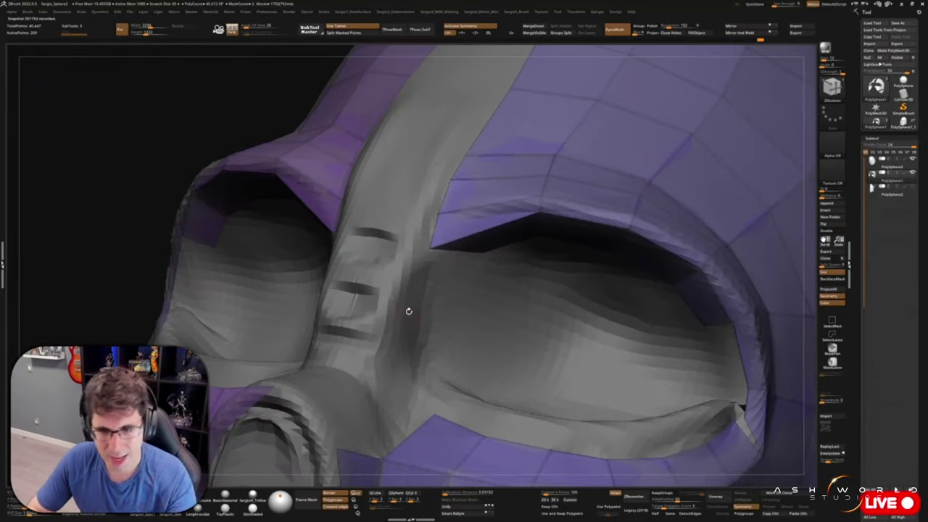
pyautogui.moveTo(411, 350)
pyautogui.mouseDown(button='right')
pyautogui.moveTo(483, 386)
pyautogui.moveTo(442, 378)
pyautogui.moveTo(520, 328)
pyautogui.mouseUp(button='right')
pyautogui.moveTo(568, 378)
pyautogui.mouseDown(button='right')
pyautogui.moveTo(458, 364)
pyautogui.moveTo(487, 347)
pyautogui.moveTo(507, 357)
pyautogui.moveTo(467, 369)
pyautogui.moveTo(549, 311)
pyautogui.moveTo(596, 313)
pyautogui.mouseUp(button='right')
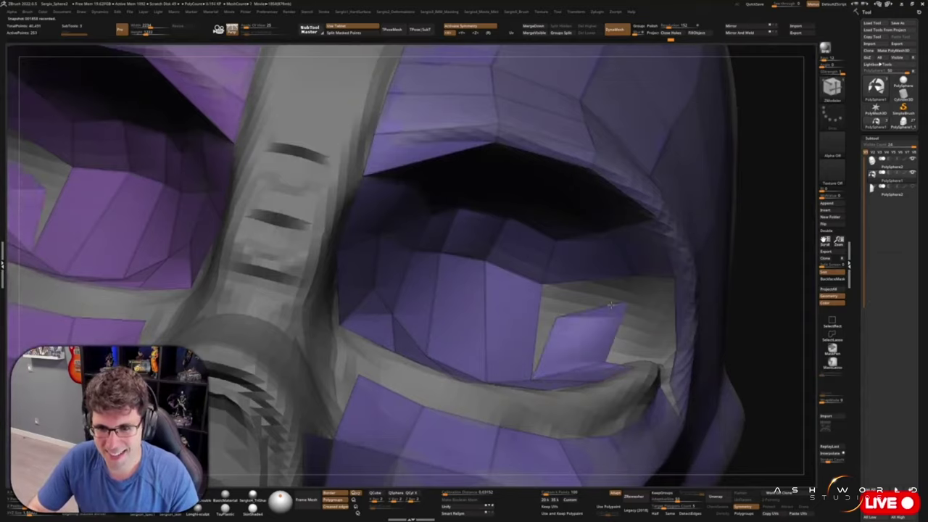
pyautogui.moveTo(543, 276)
pyautogui.mouseDown(button='right')
pyautogui.moveTo(449, 303)
pyautogui.moveTo(688, 356)
pyautogui.moveTo(658, 331)
pyautogui.moveTo(706, 381)
pyautogui.moveTo(652, 359)
pyautogui.moveTo(586, 263)
pyautogui.moveTo(509, 221)
pyautogui.moveTo(487, 335)
pyautogui.moveTo(572, 330)
pyautogui.moveTo(559, 341)
pyautogui.moveTo(559, 384)
pyautogui.moveTo(590, 311)
pyautogui.moveTo(540, 297)
pyautogui.moveTo(559, 394)
pyautogui.mouseUp(button='right')
pyautogui.moveTo(475, 411); pyautogui.dragTo(345, 333, button='right')
pyautogui.moveTo(586, 417)
pyautogui.mouseDown(button='right')
pyautogui.moveTo(570, 393)
pyautogui.moveTo(491, 350)
pyautogui.mouseUp(button='right')
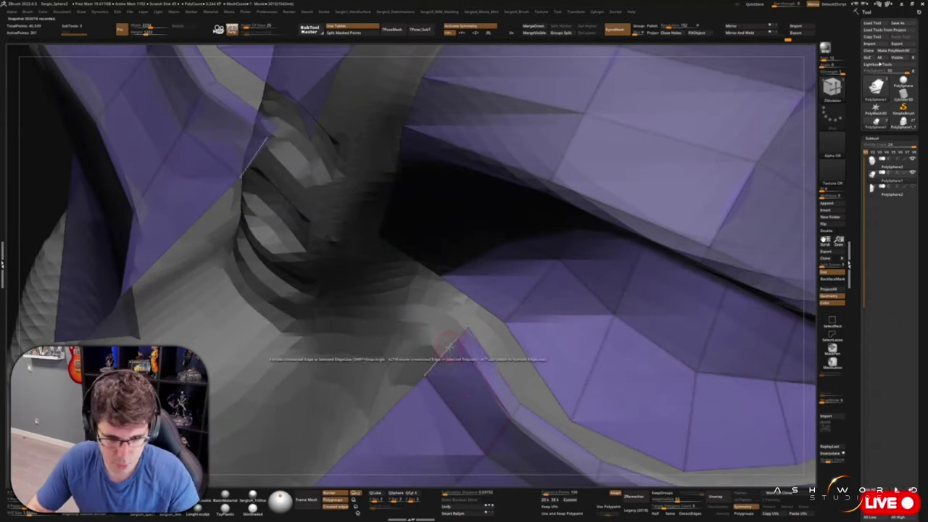
# Patch the lower eyelid and remaining eye-corner gaps in the low-poly mesh
pyautogui.press('f')
pyautogui.moveTo(467, 368); pyautogui.dragTo(475, 366, button='right')
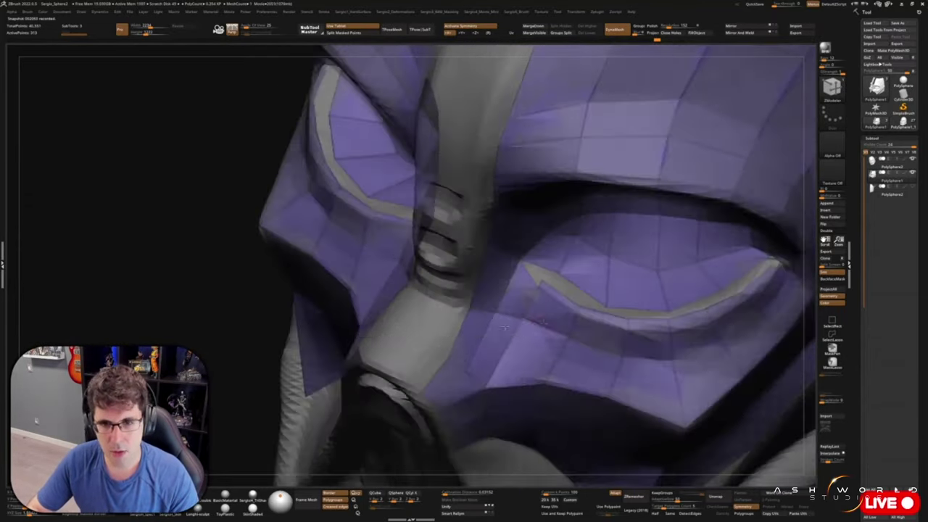
pyautogui.moveTo(504, 329); pyautogui.dragTo(469, 308, button='right')
pyautogui.moveTo(572, 351)
pyautogui.mouseDown(button='right')
pyautogui.moveTo(616, 359)
pyautogui.moveTo(628, 302)
pyautogui.moveTo(605, 310)
pyautogui.moveTo(648, 326)
pyautogui.moveTo(584, 336)
pyautogui.moveTo(584, 355)
pyautogui.moveTo(565, 340)
pyautogui.moveTo(526, 356)
pyautogui.mouseUp(button='right')
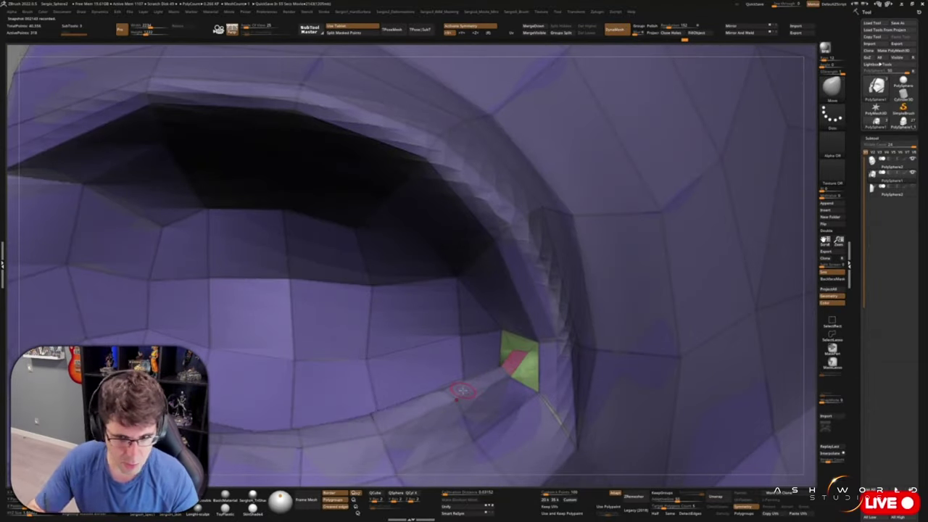
pyautogui.moveTo(462, 390)
pyautogui.mouseDown(button='right')
pyautogui.moveTo(521, 369)
pyautogui.moveTo(507, 388)
pyautogui.moveTo(484, 412)
pyautogui.moveTo(562, 280)
pyautogui.mouseUp(button='right')
pyautogui.moveTo(520, 306)
pyautogui.mouseDown(button='right')
pyautogui.moveTo(560, 339)
pyautogui.moveTo(507, 335)
pyautogui.mouseUp(button='right')
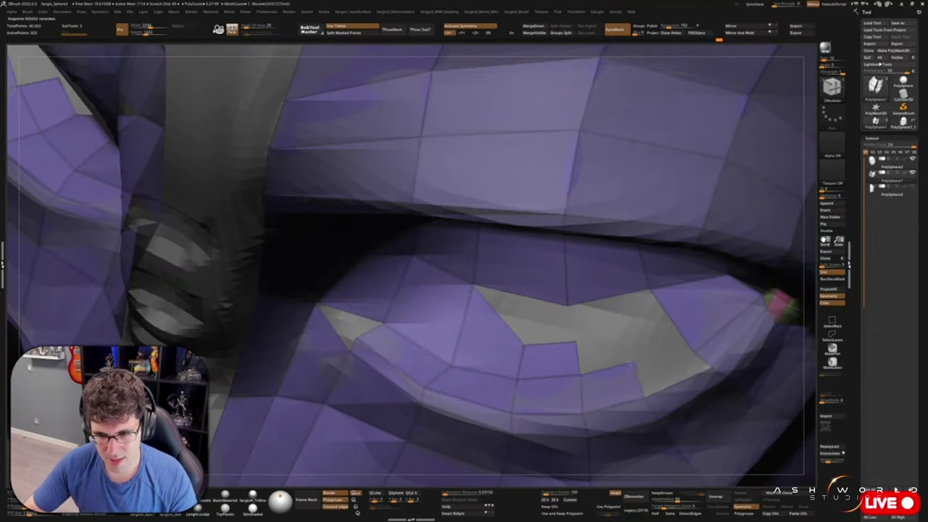
pyautogui.moveTo(471, 281); pyautogui.dragTo(514, 326, button='right')
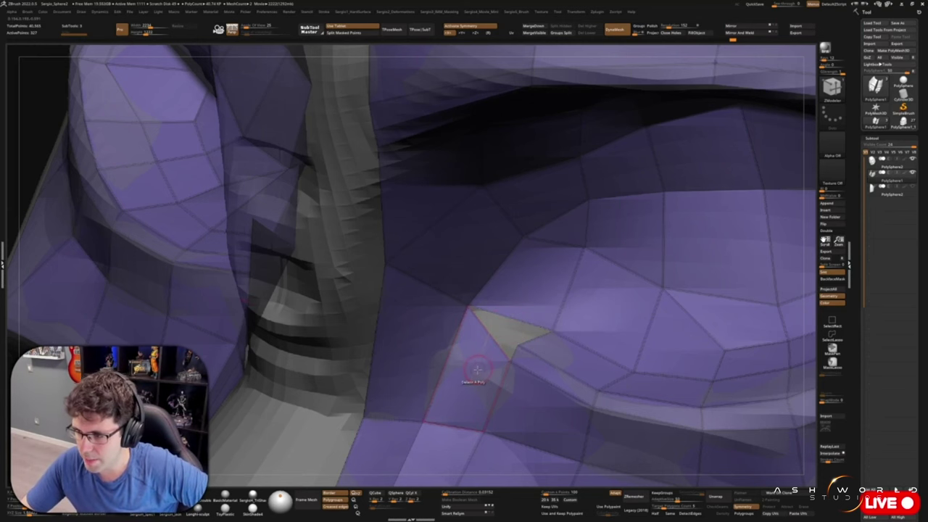
pyautogui.moveTo(515, 330)
pyautogui.mouseDown(button='right')
pyautogui.moveTo(580, 340)
pyautogui.moveTo(652, 380)
pyautogui.moveTo(678, 411)
pyautogui.moveTo(603, 370)
pyautogui.moveTo(605, 414)
pyautogui.mouseUp(button='right')
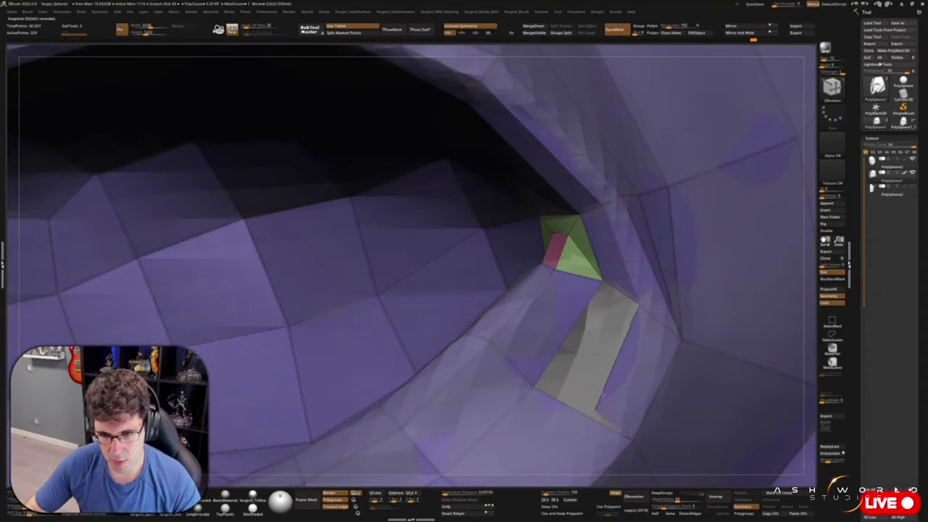
pyautogui.moveTo(641, 440)
pyautogui.mouseDown(button='right')
pyautogui.moveTo(516, 290)
pyautogui.moveTo(550, 279)
pyautogui.mouseUp(button='right')
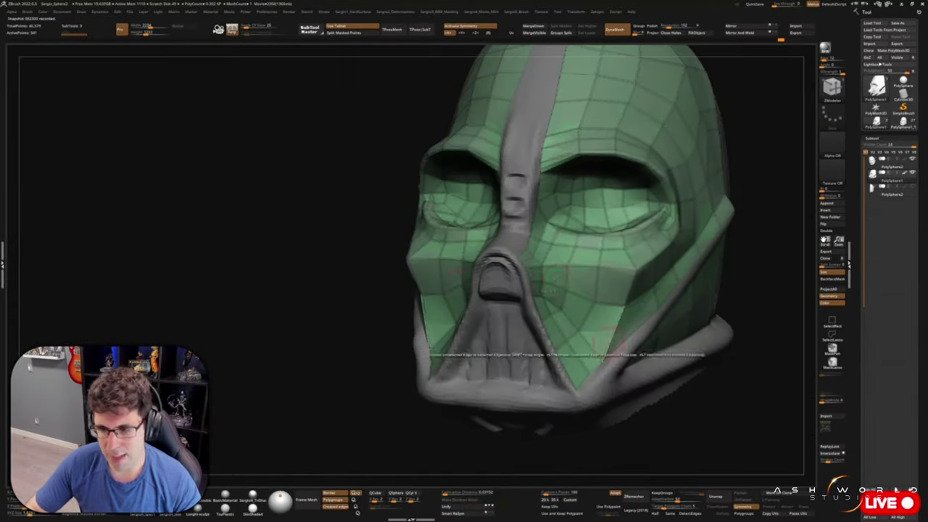
# Extend the low-poly mesh around the nose bridge, brow and cheek
pyautogui.moveTo(524, 282)
pyautogui.mouseDown(button='right')
pyautogui.moveTo(570, 269)
pyautogui.moveTo(482, 340)
pyautogui.moveTo(573, 257)
pyautogui.moveTo(515, 327)
pyautogui.moveTo(621, 285)
pyautogui.moveTo(573, 269)
pyautogui.moveTo(595, 274)
pyautogui.moveTo(545, 314)
pyautogui.moveTo(580, 335)
pyautogui.mouseUp(button='right')
pyautogui.moveTo(573, 366)
pyautogui.mouseDown(button='right')
pyautogui.moveTo(525, 305)
pyautogui.moveTo(588, 288)
pyautogui.moveTo(529, 310)
pyautogui.mouseUp(button='right')
pyautogui.moveTo(585, 320)
pyautogui.mouseDown(button='right')
pyautogui.moveTo(562, 148)
pyautogui.moveTo(559, 210)
pyautogui.moveTo(543, 255)
pyautogui.mouseUp(button='right')
pyautogui.moveTo(545, 292)
pyautogui.mouseDown(button='right')
pyautogui.moveTo(537, 327)
pyautogui.moveTo(548, 263)
pyautogui.moveTo(648, 310)
pyautogui.mouseUp(button='right')
pyautogui.moveTo(595, 269); pyautogui.dragTo(483, 276, button='right')
pyautogui.moveTo(561, 335); pyautogui.dragTo(615, 332, button='right')
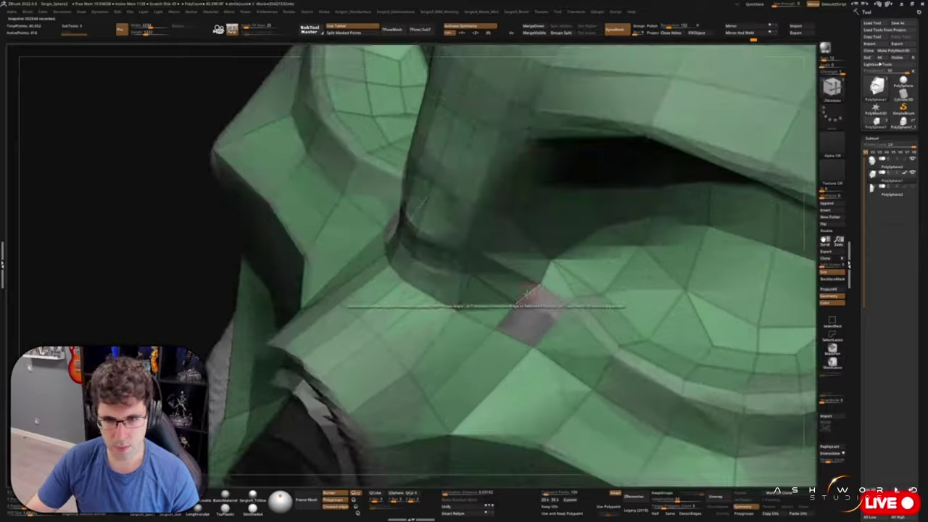
pyautogui.moveTo(507, 290)
pyautogui.mouseDown(button='right')
pyautogui.moveTo(583, 252)
pyautogui.moveTo(474, 341)
pyautogui.moveTo(600, 321)
pyautogui.moveTo(628, 286)
pyautogui.mouseUp(button='right')
pyautogui.moveTo(546, 278)
pyautogui.mouseDown(button='right')
pyautogui.moveTo(551, 318)
pyautogui.moveTo(573, 324)
pyautogui.moveTo(594, 306)
pyautogui.moveTo(572, 333)
pyautogui.moveTo(613, 317)
pyautogui.moveTo(589, 290)
pyautogui.moveTo(580, 319)
pyautogui.moveTo(543, 280)
pyautogui.moveTo(493, 252)
pyautogui.mouseUp(button='right')
# Carry the mesh down into the nose cavity and close the gaps there
pyautogui.moveTo(540, 159); pyautogui.dragTo(464, 275, button='right')
pyautogui.moveTo(545, 406)
pyautogui.mouseDown(button='right')
pyautogui.moveTo(534, 286)
pyautogui.moveTo(486, 275)
pyautogui.moveTo(558, 292)
pyautogui.mouseUp(button='right')
pyautogui.moveTo(592, 319); pyautogui.dragTo(536, 260, button='right')
pyautogui.moveTo(529, 230)
pyautogui.mouseDown(button='right')
pyautogui.moveTo(477, 333)
pyautogui.moveTo(476, 253)
pyautogui.mouseUp(button='right')
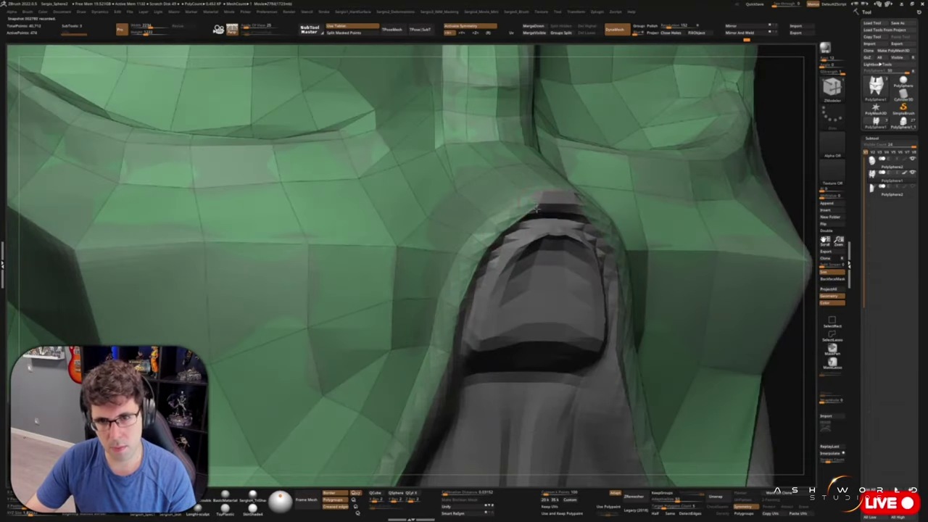
pyautogui.moveTo(536, 209); pyautogui.dragTo(565, 190, button='right')
pyautogui.moveTo(509, 233)
pyautogui.mouseDown(button='right')
pyautogui.moveTo(487, 336)
pyautogui.moveTo(576, 206)
pyautogui.mouseUp(button='right')
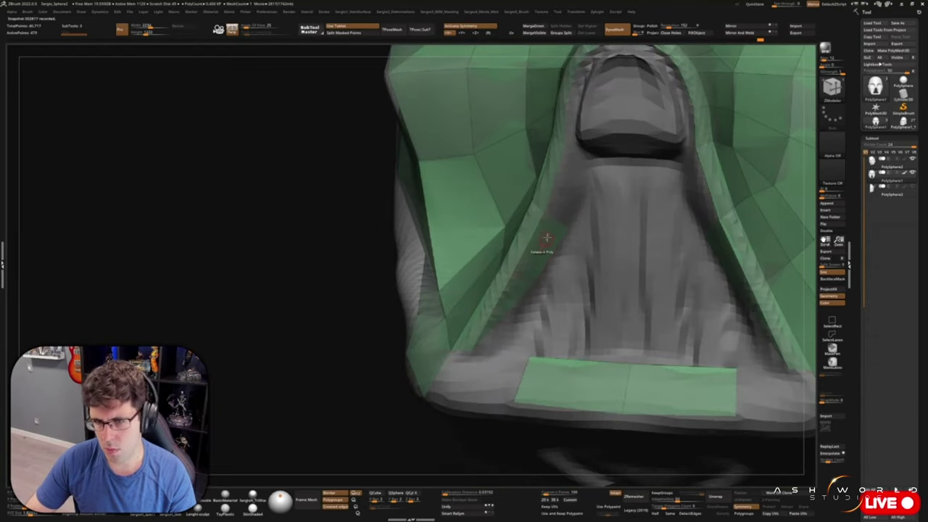
pyautogui.moveTo(546, 238)
pyautogui.mouseDown(button='right')
pyautogui.moveTo(502, 250)
pyautogui.moveTo(574, 214)
pyautogui.mouseUp(button='right')
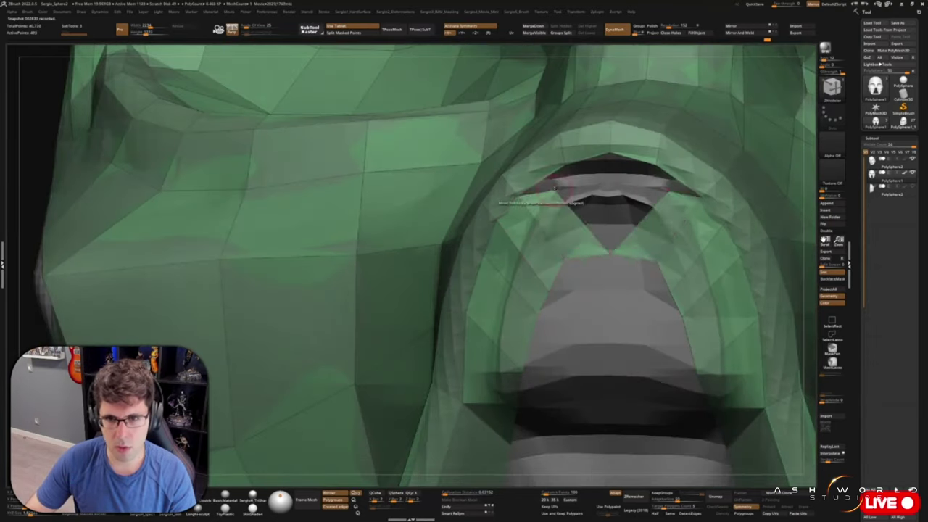
pyautogui.moveTo(587, 164); pyautogui.dragTo(545, 234, button='right')
pyautogui.moveTo(600, 247); pyautogui.dragTo(570, 255, button='right')
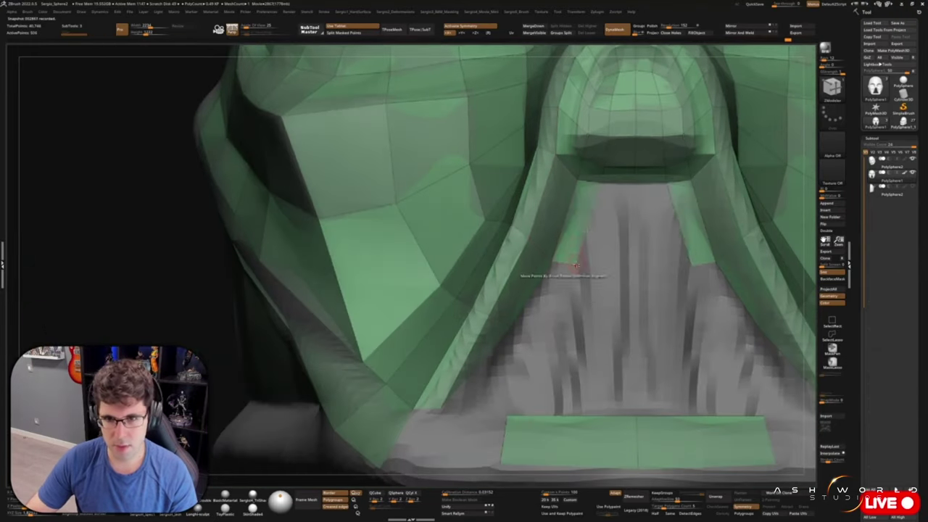
pyautogui.moveTo(560, 332)
pyautogui.mouseDown(button='right')
pyautogui.moveTo(551, 276)
pyautogui.moveTo(508, 239)
pyautogui.mouseUp(button='right')
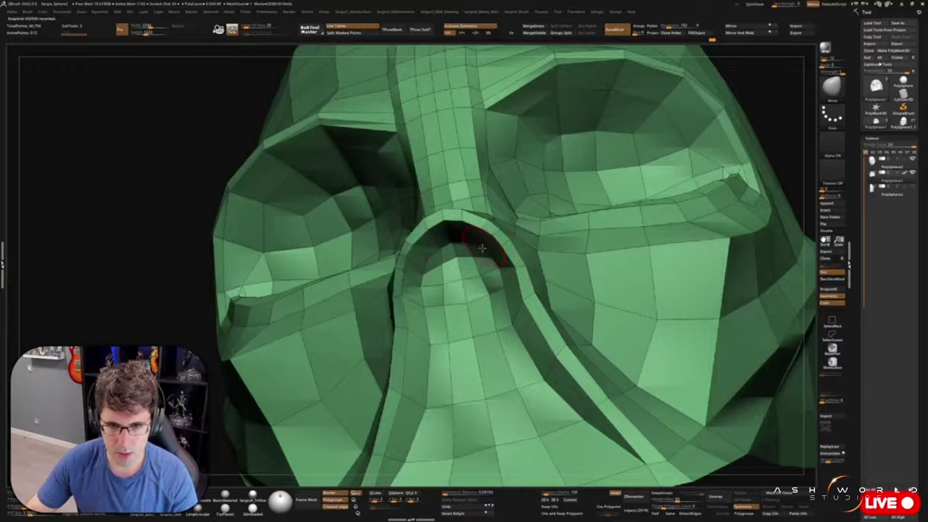
# Reposition the unmasked nostril base with Transpose Move
pyautogui.moveTo(482, 249)
pyautogui.mouseDown(button='right')
pyautogui.moveTo(509, 248)
pyautogui.moveTo(497, 263)
pyautogui.moveTo(472, 227)
pyautogui.moveTo(457, 272)
pyautogui.moveTo(424, 259)
pyautogui.moveTo(437, 249)
pyautogui.moveTo(472, 317)
pyautogui.moveTo(439, 354)
pyautogui.moveTo(440, 261)
pyautogui.mouseUp(button='right')
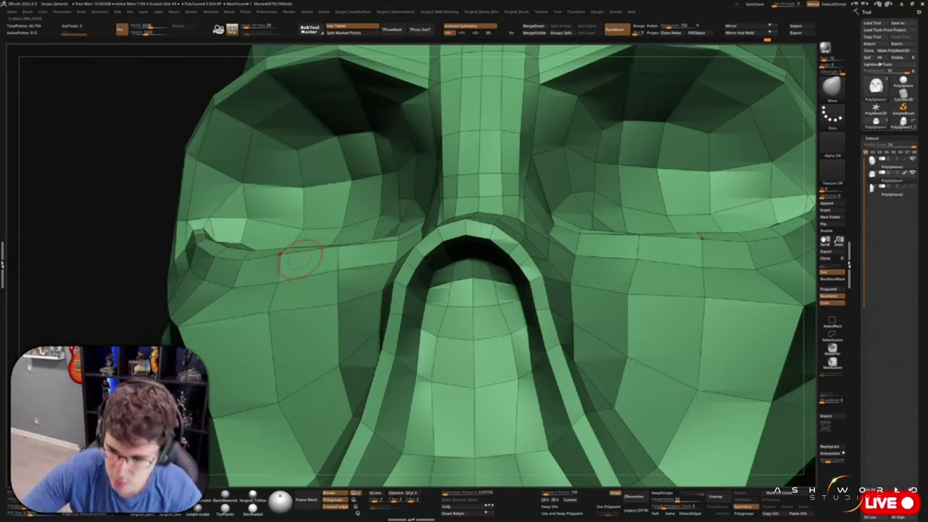
pyautogui.press('f')
pyautogui.moveTo(299, 257)
pyautogui.mouseDown(button='right')
pyautogui.moveTo(544, 232)
pyautogui.moveTo(471, 311)
pyautogui.moveTo(511, 234)
pyautogui.moveTo(497, 259)
pyautogui.moveTo(487, 197)
pyautogui.moveTo(507, 282)
pyautogui.moveTo(447, 231)
pyautogui.mouseUp(button='right')
pyautogui.press('f')
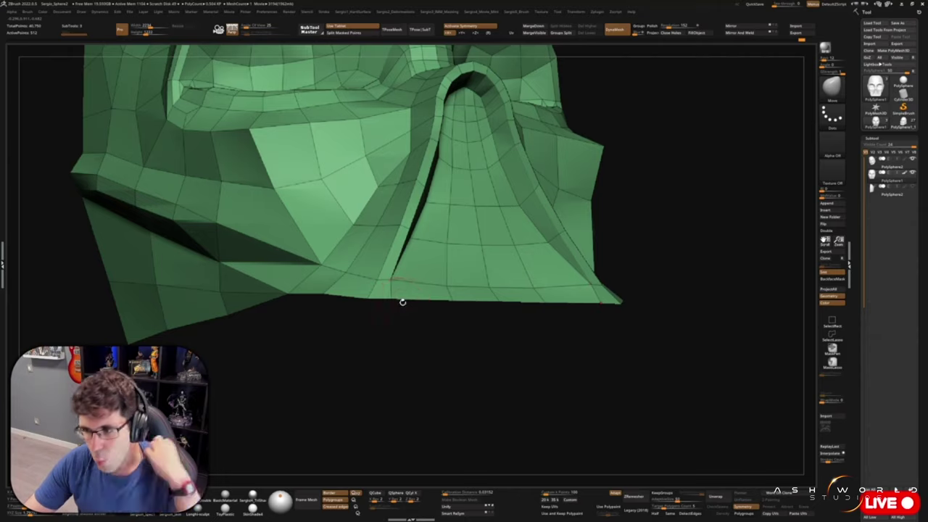
pyautogui.moveTo(391, 265)
pyautogui.mouseDown(button='right')
pyautogui.moveTo(406, 242)
pyautogui.moveTo(464, 246)
pyautogui.moveTo(435, 254)
pyautogui.moveTo(537, 341)
pyautogui.mouseUp(button='right')
pyautogui.moveTo(527, 397)
pyautogui.mouseDown(button='right')
pyautogui.moveTo(507, 391)
pyautogui.moveTo(565, 379)
pyautogui.moveTo(537, 343)
pyautogui.moveTo(508, 363)
pyautogui.mouseUp(button='right')
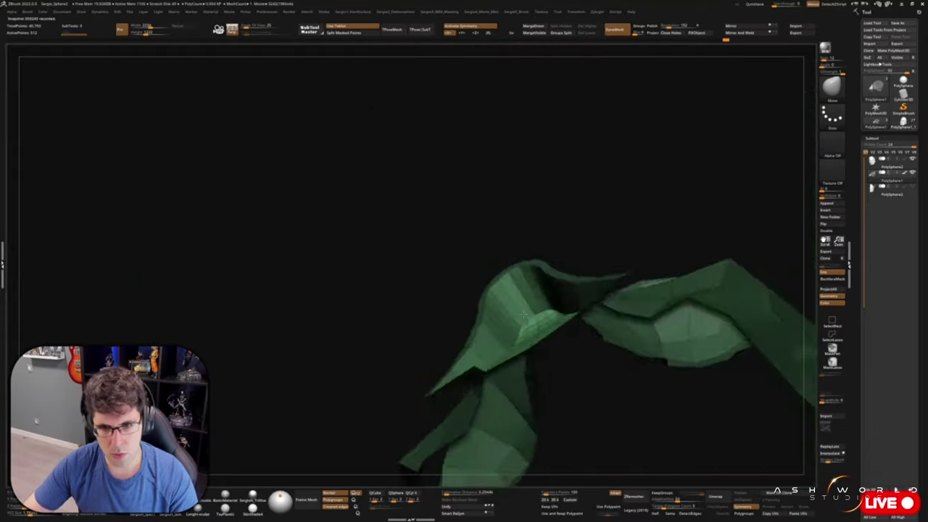
pyautogui.press('w')
pyautogui.moveTo(464, 403)
pyautogui.mouseDown(button='right')
pyautogui.moveTo(471, 391)
pyautogui.moveTo(464, 405)
pyautogui.moveTo(449, 391)
pyautogui.moveTo(470, 275)
pyautogui.moveTo(507, 305)
pyautogui.moveTo(446, 400)
pyautogui.moveTo(528, 296)
pyautogui.moveTo(547, 360)
pyautogui.moveTo(483, 365)
pyautogui.moveTo(451, 379)
pyautogui.moveTo(546, 382)
pyautogui.moveTo(563, 363)
pyautogui.moveTo(579, 387)
pyautogui.moveTo(535, 321)
pyautogui.moveTo(601, 332)
pyautogui.moveTo(566, 319)
pyautogui.moveTo(580, 310)
pyautogui.moveTo(576, 261)
pyautogui.moveTo(529, 292)
pyautogui.moveTo(580, 294)
pyautogui.moveTo(638, 261)
pyautogui.moveTo(616, 255)
pyautogui.mouseUp(button='right')
# Move the nostril tip, then return to brushing to refine the mask's lower edges
pyautogui.press('w')
pyautogui.press('q')
pyautogui.moveTo(573, 296)
pyautogui.mouseDown(button='right')
pyautogui.moveTo(582, 282)
pyautogui.moveTo(500, 375)
pyautogui.moveTo(556, 399)
pyautogui.moveTo(670, 324)
pyautogui.mouseUp(button='right')
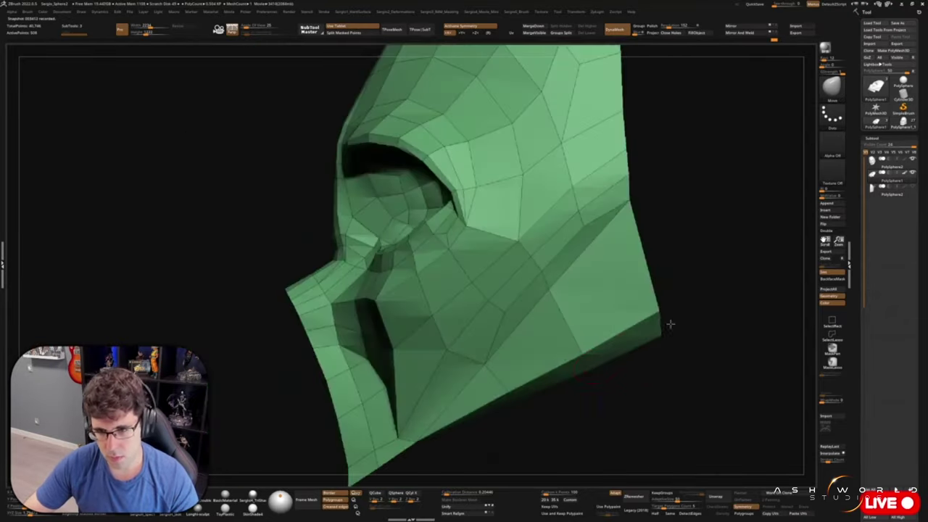
pyautogui.moveTo(588, 351)
pyautogui.mouseDown(button='right')
pyautogui.moveTo(648, 336)
pyautogui.moveTo(658, 303)
pyautogui.moveTo(645, 255)
pyautogui.moveTo(601, 311)
pyautogui.moveTo(629, 243)
pyautogui.moveTo(604, 211)
pyautogui.mouseUp(button='right')
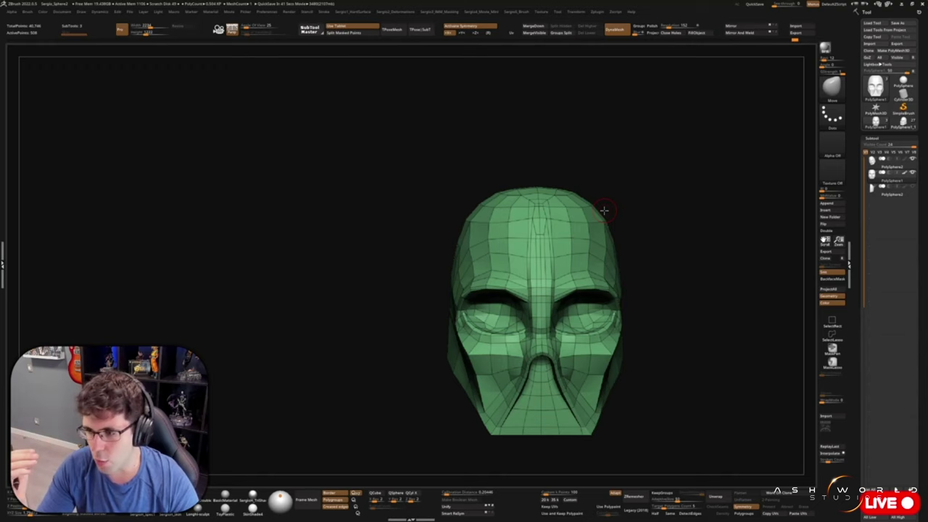
# Refine the mask's eye sockets and nose ridge, checking the hole in the mesh
pyautogui.moveTo(604, 210)
pyautogui.mouseDown(button='right')
pyautogui.moveTo(559, 310)
pyautogui.moveTo(527, 317)
pyautogui.mouseUp(button='right')
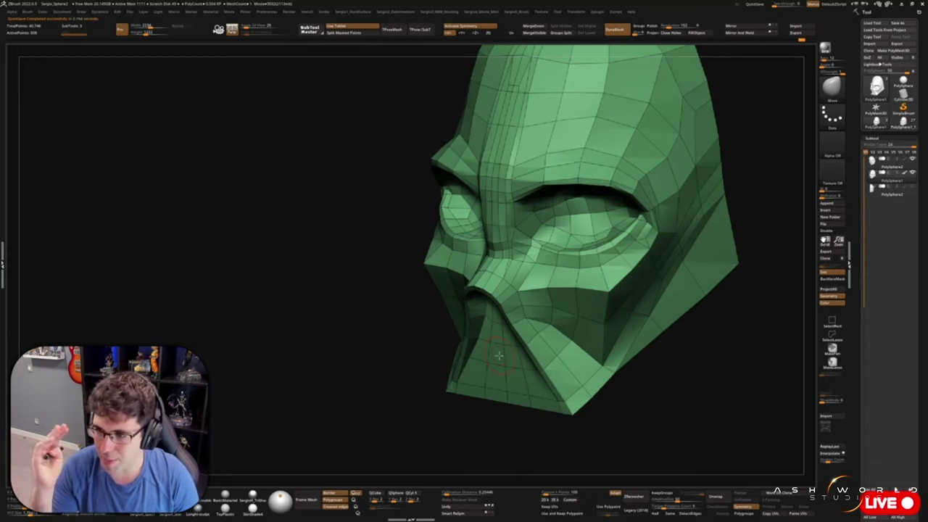
pyautogui.moveTo(499, 356)
pyautogui.keyDown('shift'); pyautogui.mouseDown(button='right')
pyautogui.moveTo(560, 382)
pyautogui.moveTo(488, 258)
pyautogui.moveTo(471, 290)
pyautogui.moveTo(507, 275)
pyautogui.moveTo(652, 326)
pyautogui.moveTo(689, 356)
pyautogui.moveTo(728, 313)
pyautogui.moveTo(714, 332)
pyautogui.moveTo(699, 288)
pyautogui.moveTo(728, 225)
pyautogui.moveTo(701, 254)
pyautogui.mouseUp(button='right'); pyautogui.keyUp('shift')
pyautogui.press('space')
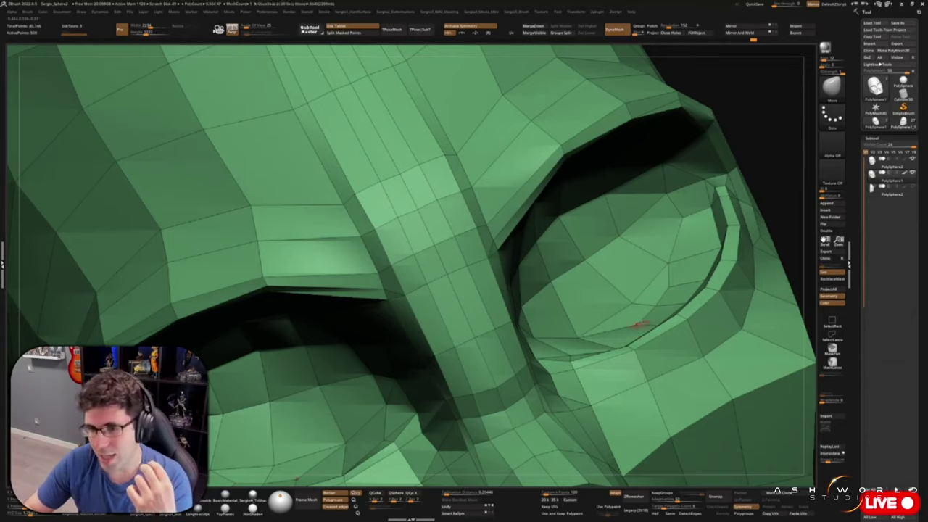
pyautogui.moveTo(613, 389); pyautogui.dragTo(604, 366, button='right')
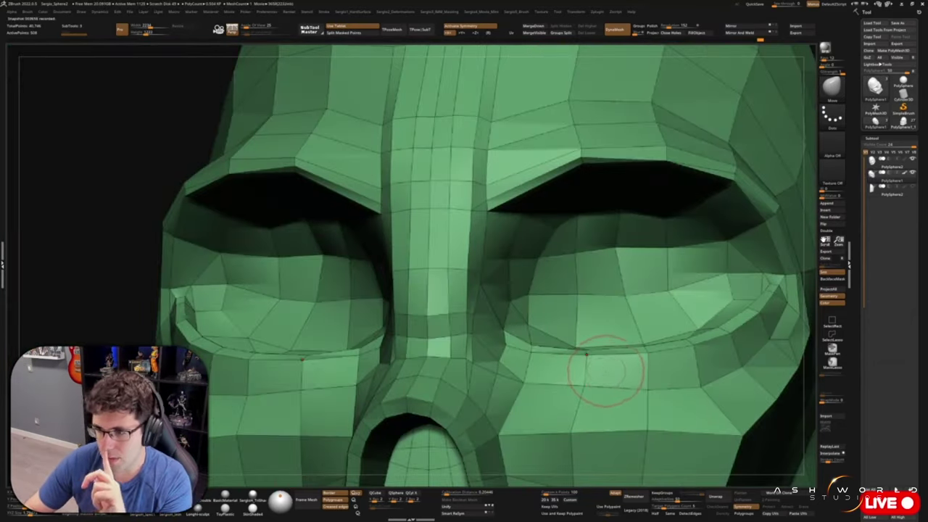
pyautogui.moveTo(569, 314)
pyautogui.mouseDown(button='right')
pyautogui.moveTo(589, 317)
pyautogui.moveTo(543, 325)
pyautogui.moveTo(648, 186)
pyautogui.moveTo(545, 396)
pyautogui.mouseUp(button='right')
pyautogui.moveTo(470, 271)
pyautogui.mouseDown(button='right')
pyautogui.moveTo(527, 383)
pyautogui.moveTo(498, 321)
pyautogui.moveTo(524, 202)
pyautogui.moveTo(470, 356)
pyautogui.moveTo(630, 382)
pyautogui.moveTo(497, 348)
pyautogui.moveTo(498, 327)
pyautogui.moveTo(689, 237)
pyautogui.moveTo(615, 276)
pyautogui.moveTo(523, 395)
pyautogui.mouseUp(button='right')
# Shape the flared mouth opening using the Move brush and Transpose gizmo
pyautogui.moveTo(516, 358)
pyautogui.mouseDown(button='right')
pyautogui.moveTo(549, 398)
pyautogui.moveTo(567, 342)
pyautogui.moveTo(559, 331)
pyautogui.moveTo(543, 372)
pyautogui.moveTo(550, 373)
pyautogui.moveTo(542, 331)
pyautogui.moveTo(486, 166)
pyautogui.moveTo(493, 259)
pyautogui.moveTo(489, 234)
pyautogui.moveTo(508, 190)
pyautogui.mouseUp(button='right')
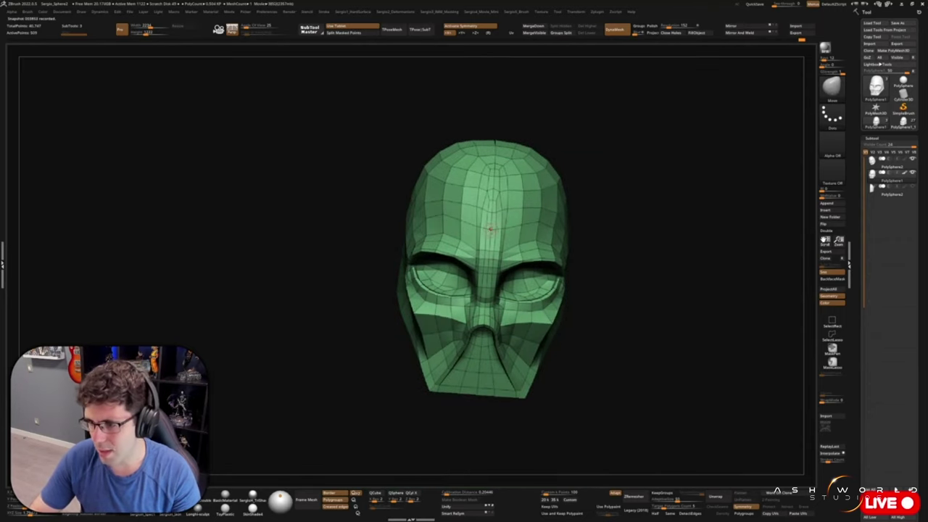
pyautogui.moveTo(491, 229); pyautogui.dragTo(520, 291, button='right')
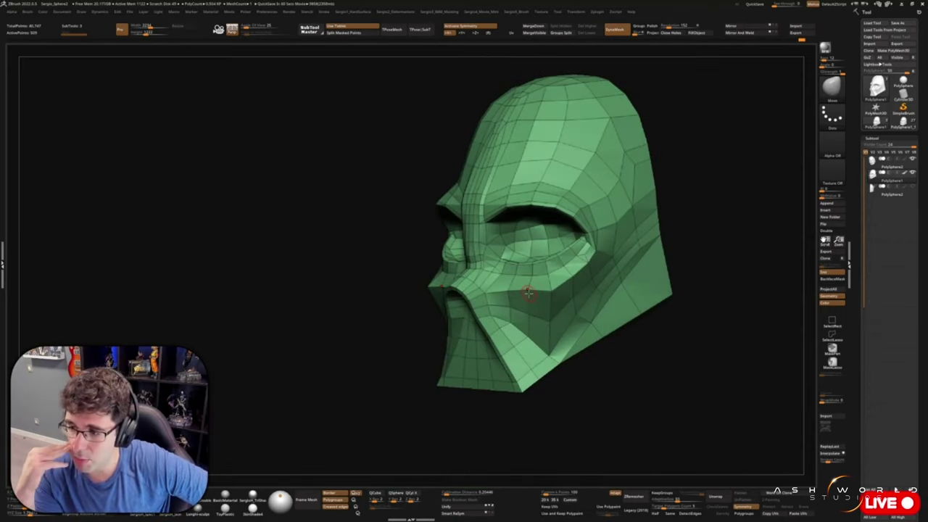
pyautogui.moveTo(528, 292)
pyautogui.mouseDown(button='right')
pyautogui.moveTo(742, 272)
pyautogui.moveTo(508, 348)
pyautogui.moveTo(486, 403)
pyautogui.moveTo(549, 366)
pyautogui.moveTo(540, 183)
pyautogui.moveTo(529, 408)
pyautogui.moveTo(516, 361)
pyautogui.mouseUp(button='right')
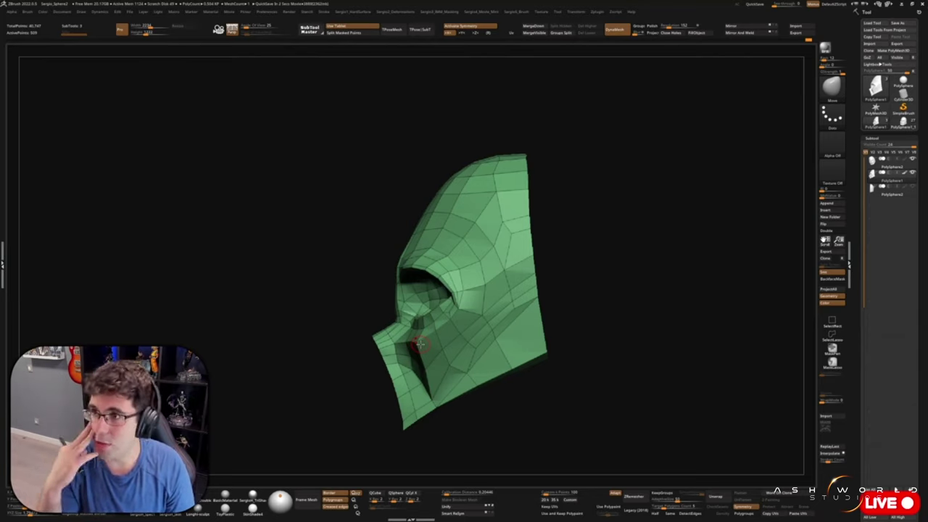
pyautogui.moveTo(421, 345)
pyautogui.keyDown('alt'); pyautogui.mouseDown(button='right')
pyautogui.moveTo(559, 227)
pyautogui.moveTo(480, 321)
pyautogui.moveTo(497, 311)
pyautogui.moveTo(480, 290)
pyautogui.mouseUp(button='right'); pyautogui.keyUp('alt')
pyautogui.press('w')
pyautogui.press('q')
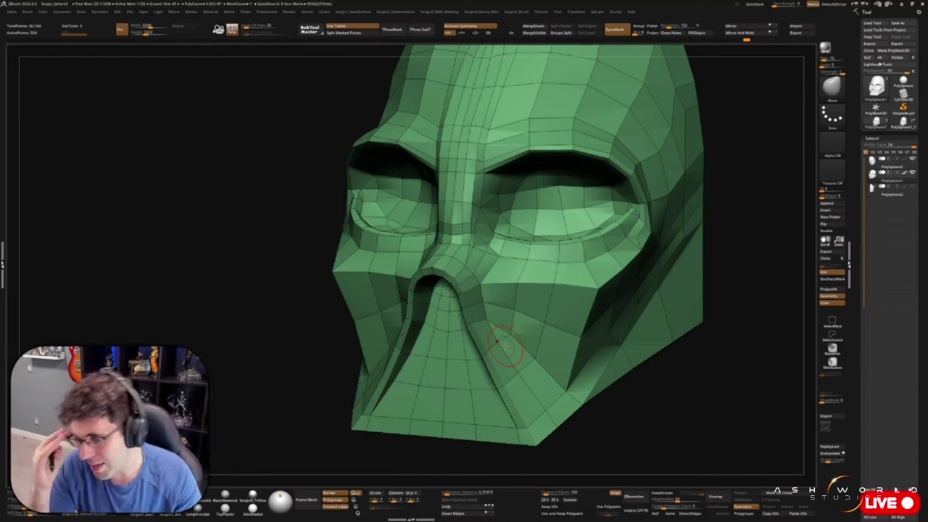
pyautogui.moveTo(735, 275); pyautogui.dragTo(572, 172, button='right')
pyautogui.press('w')
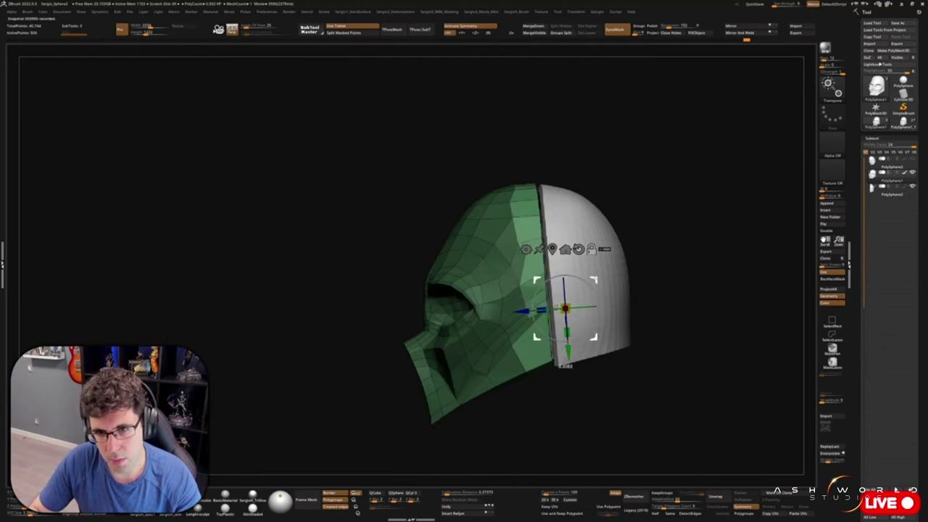
# Select the face mask subtool, then load the main Vader tool to show the whole bust
pyautogui.moveTo(586, 367); pyautogui.dragTo(558, 274, button='right')
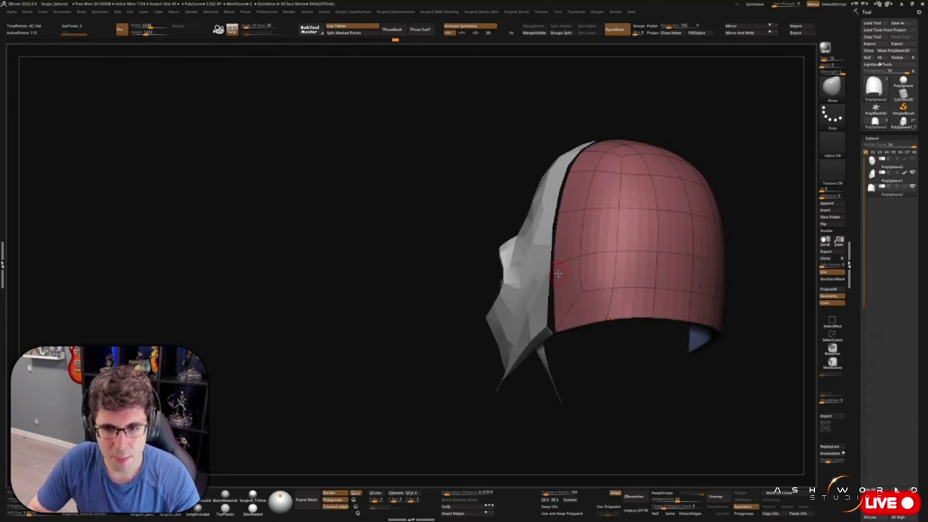
pyautogui.keyDown('alt'); pyautogui.click(500, 353); pyautogui.keyUp('alt')
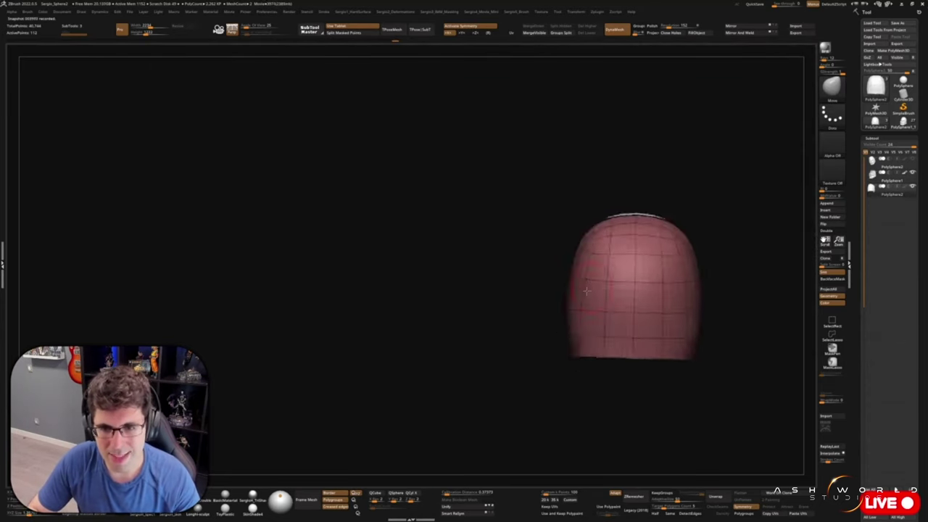
pyautogui.moveTo(514, 393)
pyautogui.mouseDown(button='right')
pyautogui.moveTo(565, 337)
pyautogui.moveTo(576, 353)
pyautogui.mouseUp(button='right')
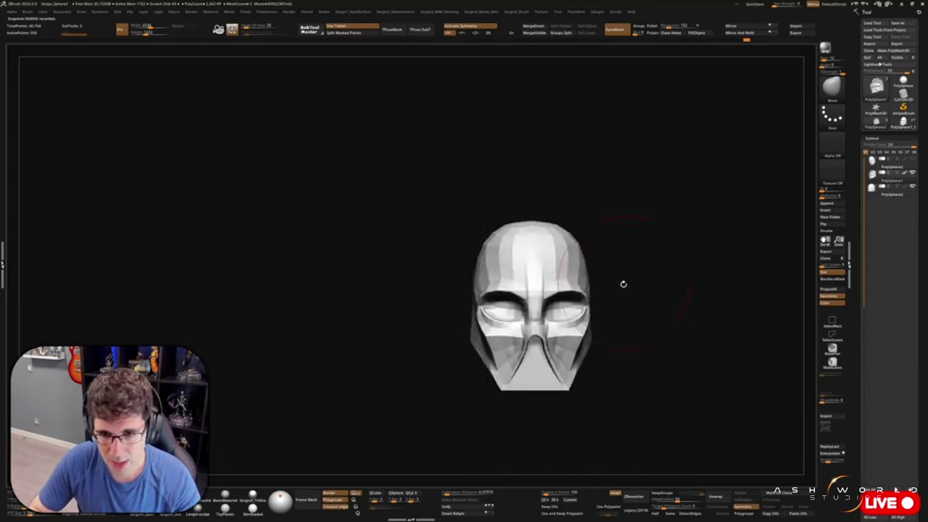
pyautogui.moveTo(572, 272); pyautogui.dragTo(791, 181, button='right')
pyautogui.click(833, 203)
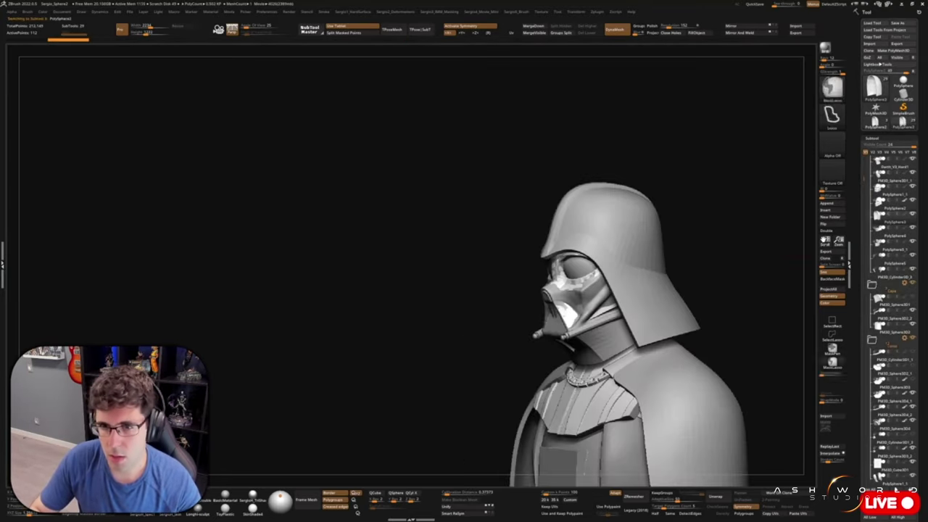
# Fit the new face mask onto the Vader helmet, then solo it with the PolyF wireframe showing
pyautogui.moveTo(658, 290)
pyautogui.keyDown('shift'); pyautogui.mouseDown(button='right')
pyautogui.moveTo(627, 344)
pyautogui.moveTo(527, 279)
pyautogui.mouseUp(button='right'); pyautogui.keyUp('shift')
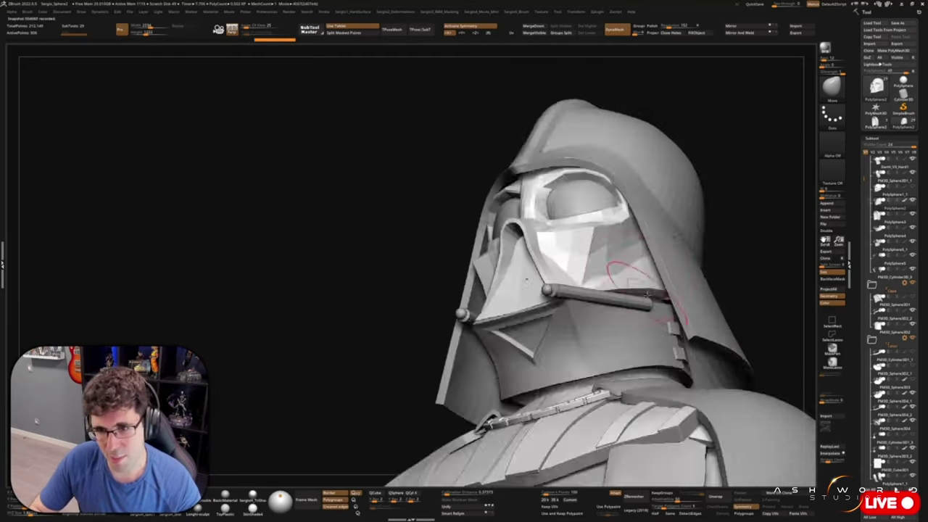
pyautogui.moveTo(631, 279); pyautogui.dragTo(671, 298, button='right')
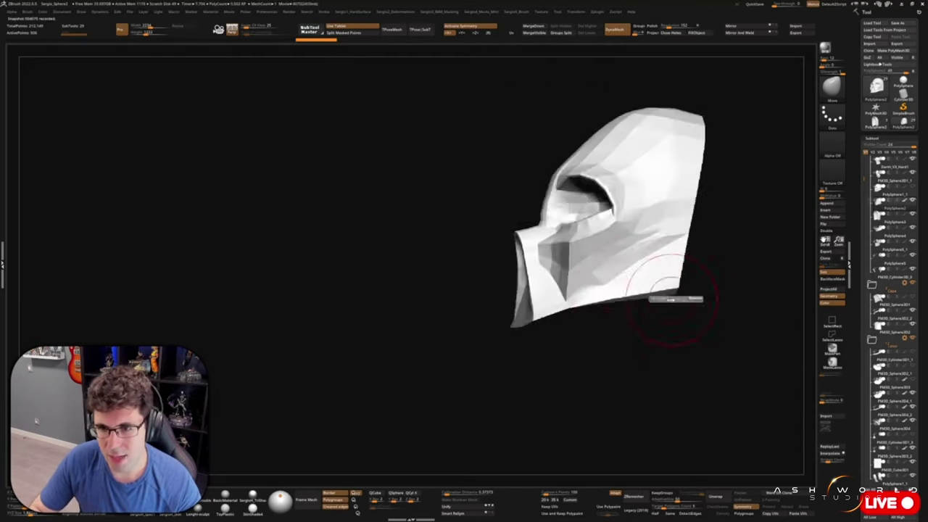
pyautogui.moveTo(563, 312)
pyautogui.mouseDown(button='right')
pyautogui.moveTo(803, 190)
pyautogui.moveTo(675, 288)
pyautogui.moveTo(580, 330)
pyautogui.mouseUp(button='right')
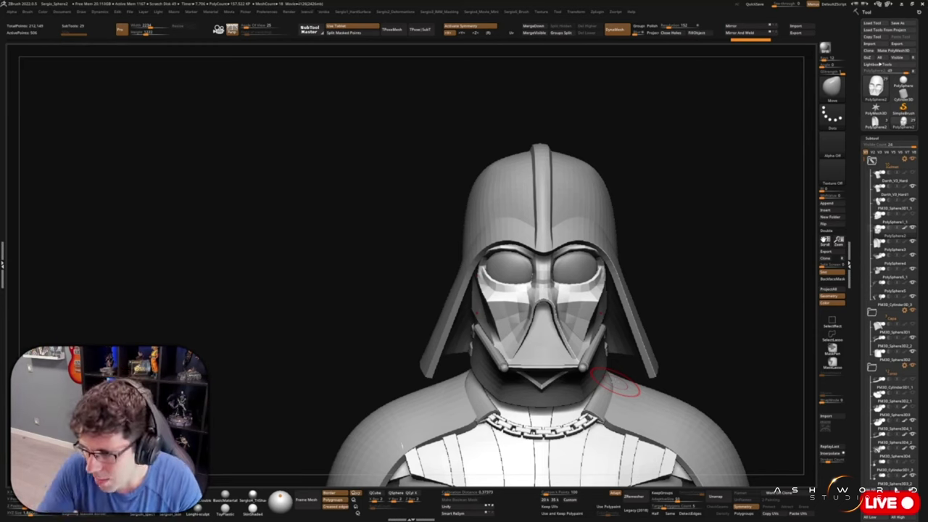
pyautogui.moveTo(616, 384); pyautogui.dragTo(533, 286, button='right')
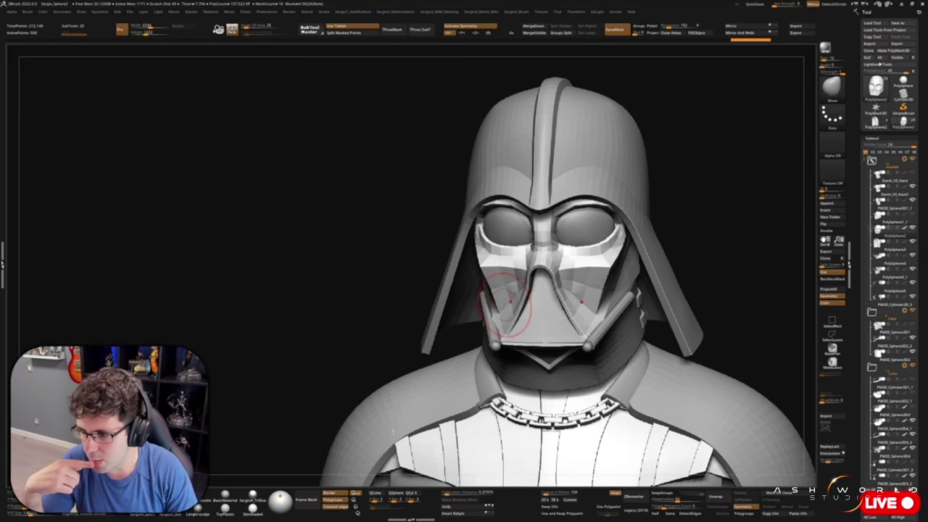
pyautogui.moveTo(510, 301)
pyautogui.mouseDown(button='right')
pyautogui.moveTo(528, 393)
pyautogui.moveTo(609, 319)
pyautogui.moveTo(644, 265)
pyautogui.moveTo(575, 293)
pyautogui.mouseUp(button='right')
pyautogui.hotkey('shift', 'f')
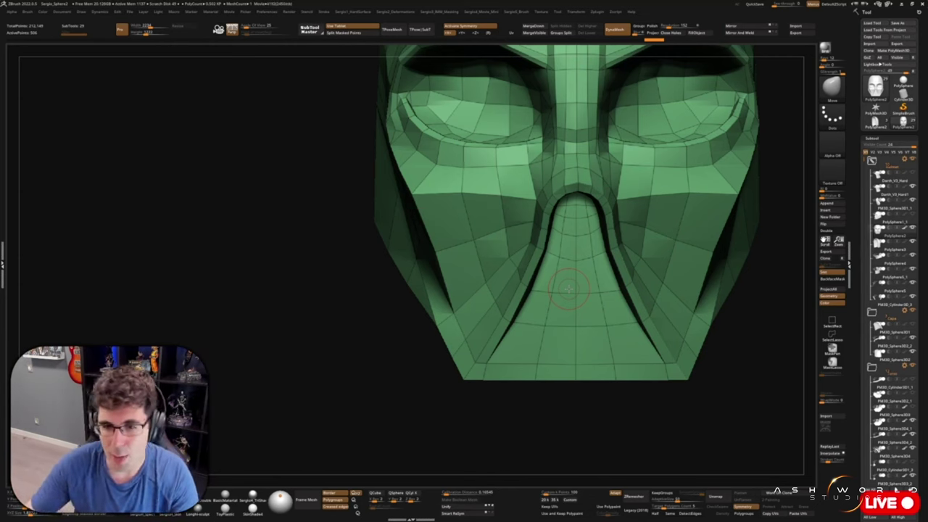
# Thicken and subdivide the mask, then append a plane and shape it into a triangular grille panel
pyautogui.moveTo(569, 289)
pyautogui.mouseDown(button='right')
pyautogui.moveTo(485, 210)
pyautogui.moveTo(482, 281)
pyautogui.moveTo(570, 293)
pyautogui.moveTo(490, 254)
pyautogui.moveTo(551, 270)
pyautogui.mouseUp(button='right')
pyautogui.press('t')
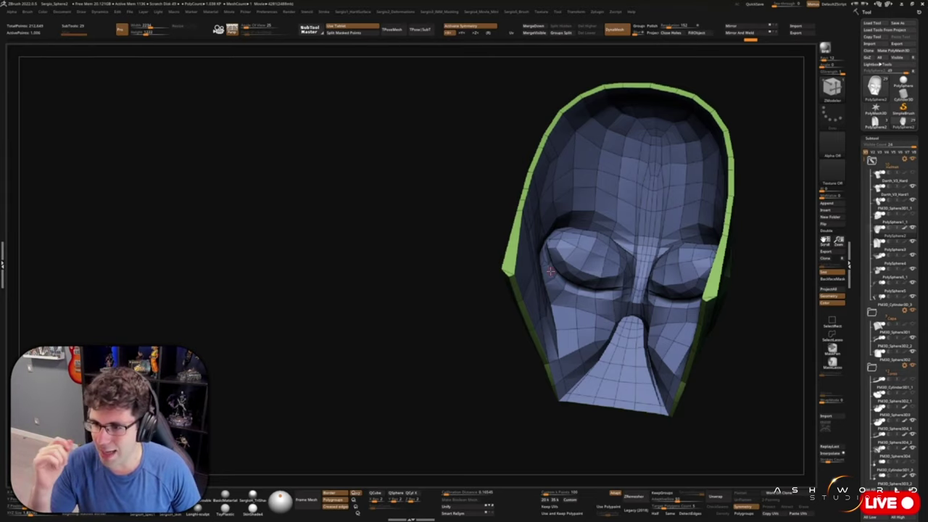
pyautogui.moveTo(550, 271)
pyautogui.mouseDown()
pyautogui.moveTo(491, 355)
pyautogui.moveTo(561, 355)
pyautogui.moveTo(459, 382)
pyautogui.moveTo(464, 352)
pyautogui.moveTo(493, 331)
pyautogui.moveTo(490, 234)
pyautogui.moveTo(464, 319)
pyautogui.moveTo(641, 367)
pyautogui.moveTo(594, 321)
pyautogui.moveTo(559, 311)
pyautogui.moveTo(520, 335)
pyautogui.moveTo(470, 435)
pyautogui.mouseUp()
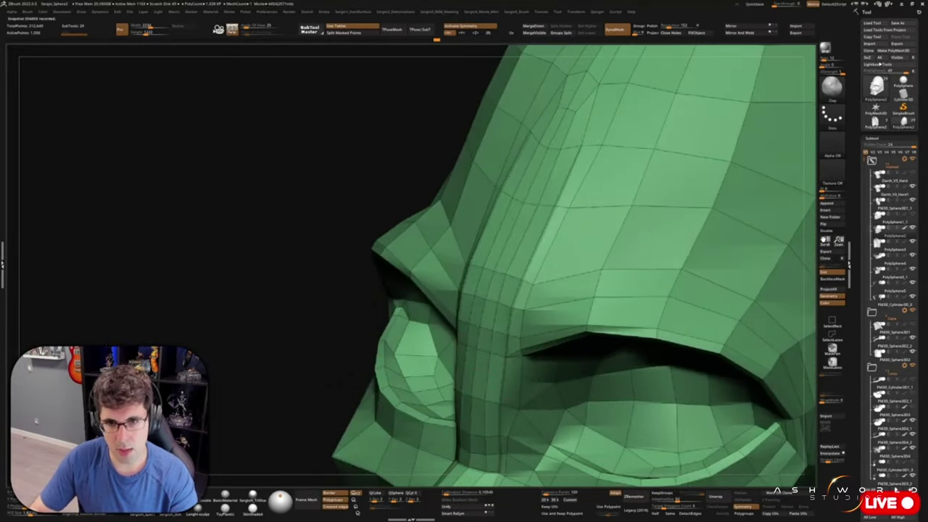
pyautogui.moveTo(469, 434)
pyautogui.mouseDown()
pyautogui.moveTo(511, 297)
pyautogui.moveTo(566, 312)
pyautogui.moveTo(502, 320)
pyautogui.mouseUp()
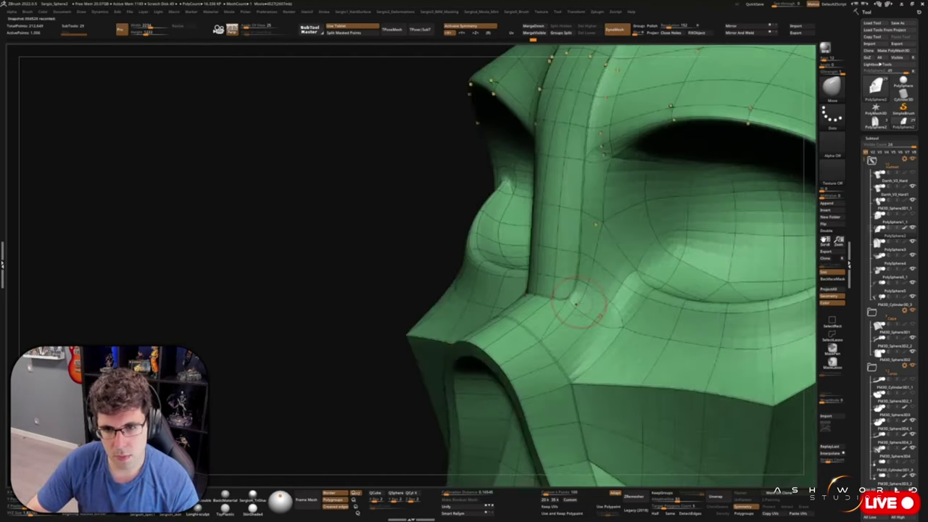
pyautogui.moveTo(577, 303)
pyautogui.mouseDown(button='right')
pyautogui.moveTo(559, 300)
pyautogui.moveTo(569, 327)
pyautogui.moveTo(576, 310)
pyautogui.moveTo(591, 314)
pyautogui.moveTo(539, 259)
pyautogui.mouseUp(button='right')
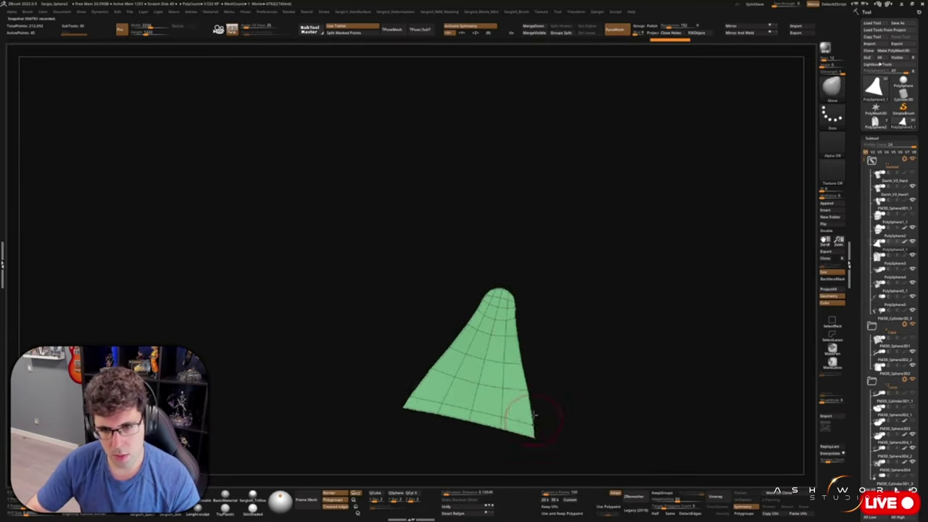
# Move the green grille panel into the triangular mouth recess under the mask's nose
pyautogui.moveTo(450, 413); pyautogui.dragTo(502, 407)
pyautogui.keyDown('alt'); pyautogui.moveTo(495, 295); pyautogui.dragTo(484, 218); pyautogui.keyUp('alt')
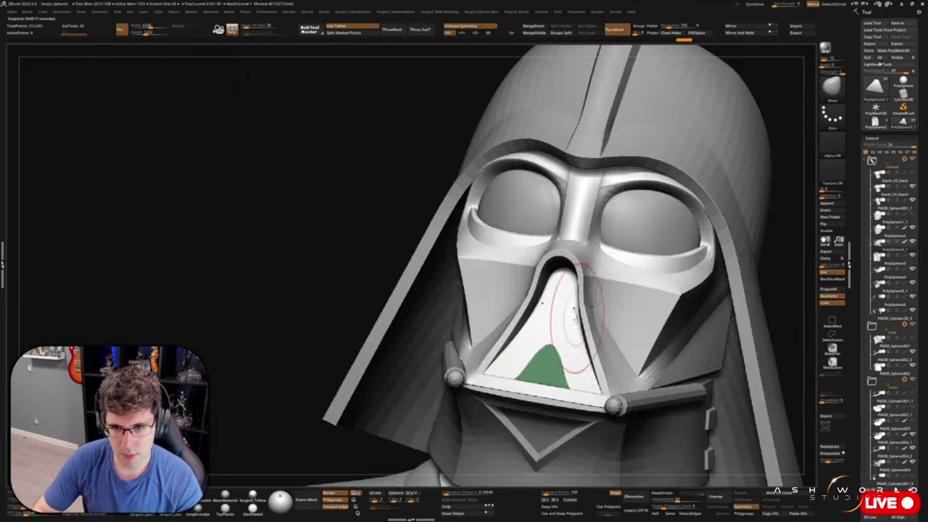
pyautogui.moveTo(573, 319); pyautogui.dragTo(598, 308, button='right')
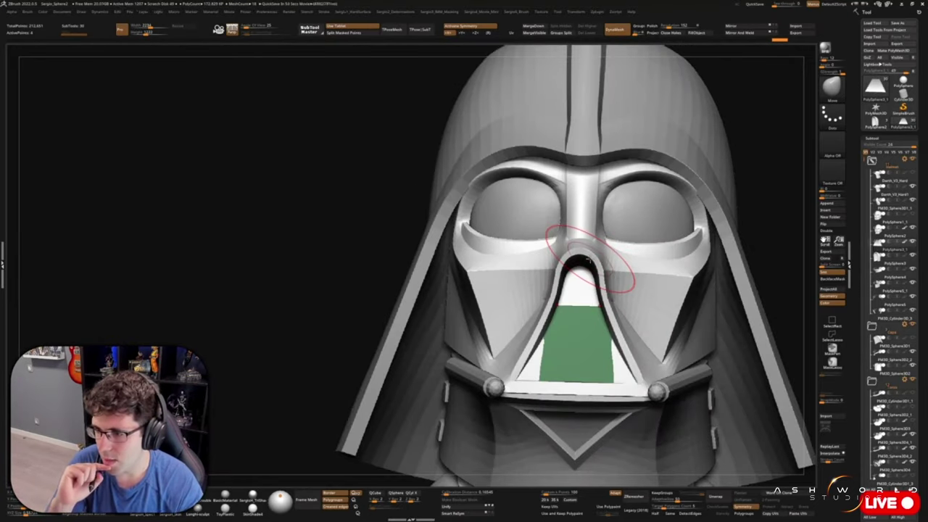
pyautogui.moveTo(886, 345)
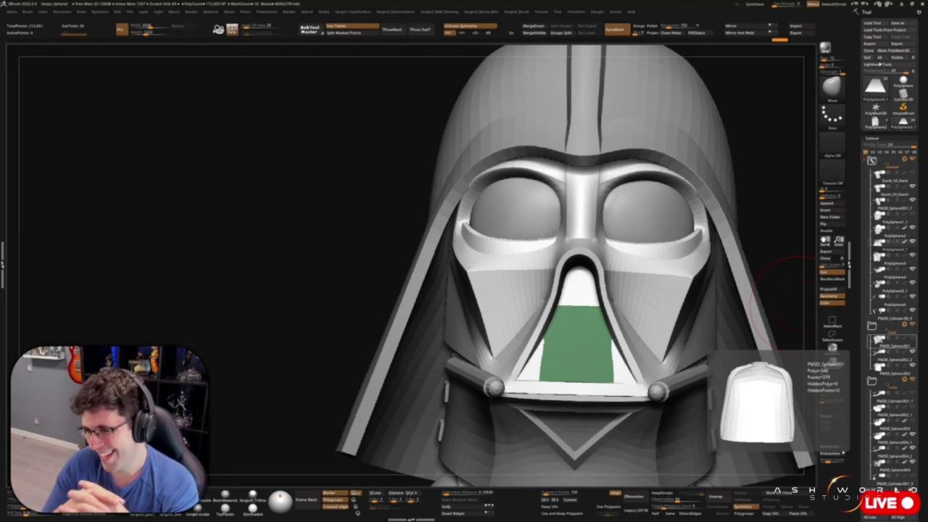
# Refine the trapezoid grille panel with the wireframe off, checking it in place on the bust
pyautogui.moveTo(786, 297)
pyautogui.mouseDown()
pyautogui.moveTo(577, 387)
pyautogui.moveTo(528, 300)
pyautogui.moveTo(487, 313)
pyautogui.moveTo(498, 332)
pyautogui.mouseUp()
pyautogui.hotkey('shift', 'f')
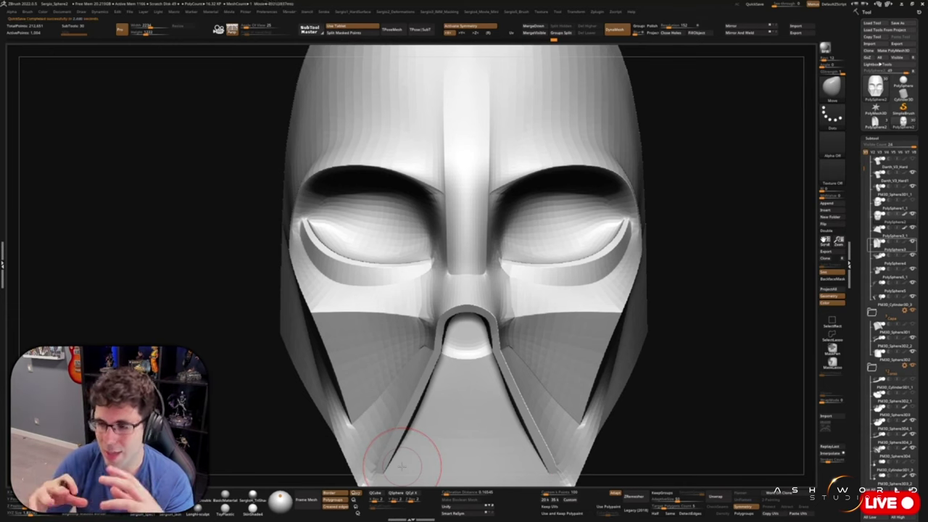
pyautogui.moveTo(890, 429)
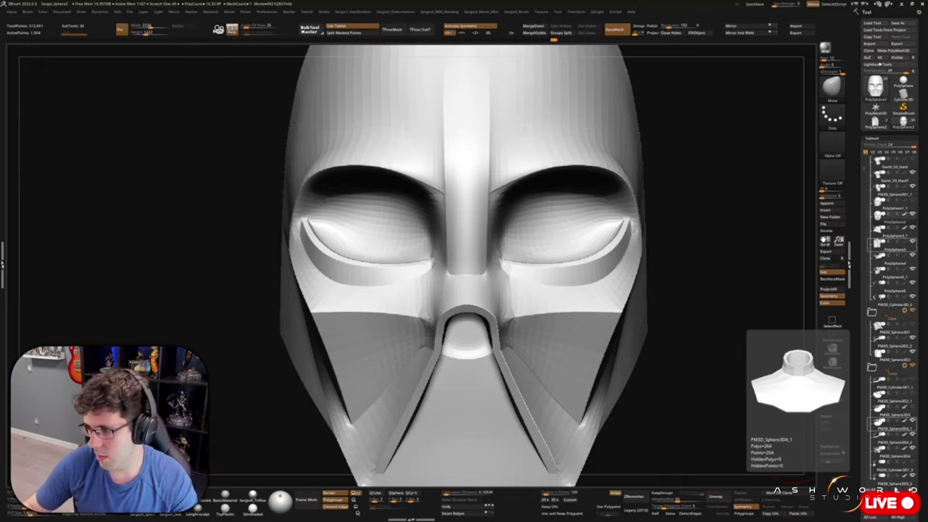
pyautogui.click(887, 429)
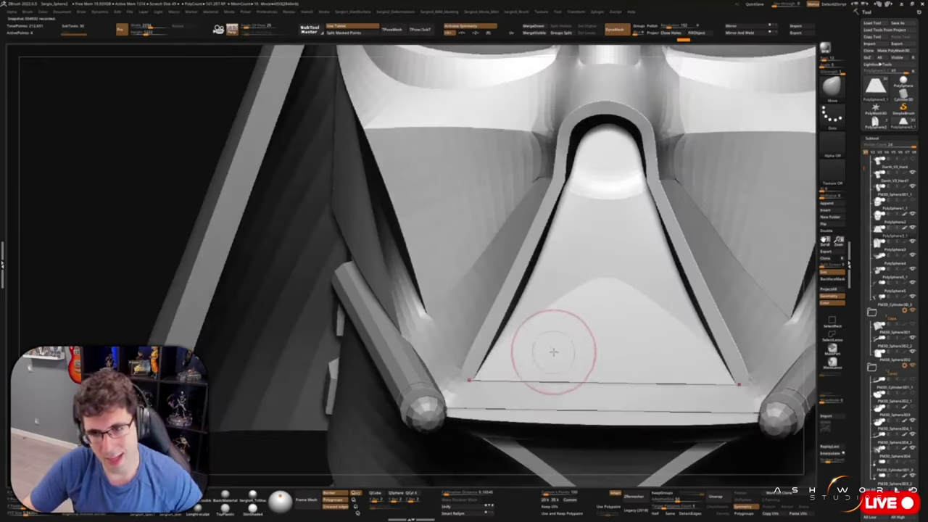
pyautogui.moveTo(553, 353)
pyautogui.mouseDown(button='right')
pyautogui.moveTo(585, 290)
pyautogui.moveTo(552, 228)
pyautogui.moveTo(623, 340)
pyautogui.mouseUp(button='right')
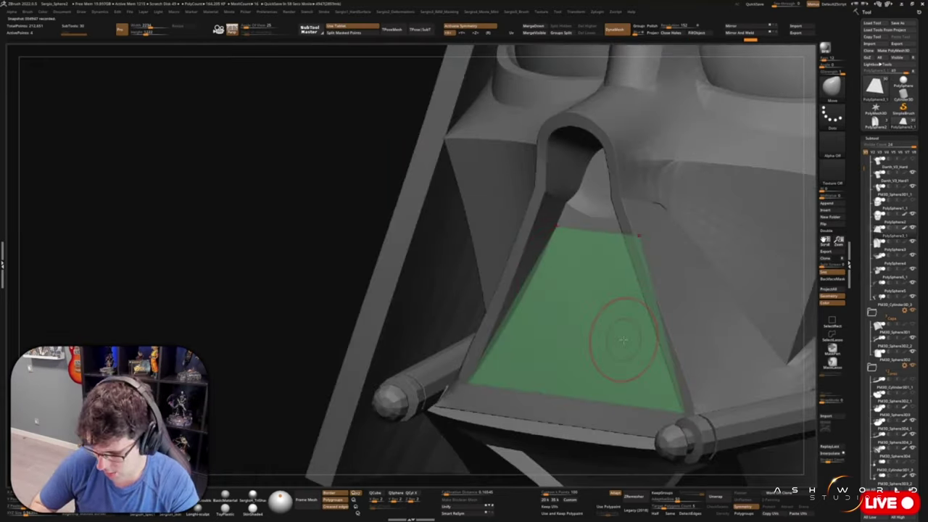
pyautogui.moveTo(622, 339)
pyautogui.mouseDown(button='right')
pyautogui.moveTo(549, 290)
pyautogui.moveTo(506, 322)
pyautogui.moveTo(537, 282)
pyautogui.mouseUp(button='right')
# Append a PM3D Cube subtool and place it in front of the mask over the grille
pyautogui.moveTo(526, 231); pyautogui.dragTo(549, 259, button='right')
pyautogui.press('f')
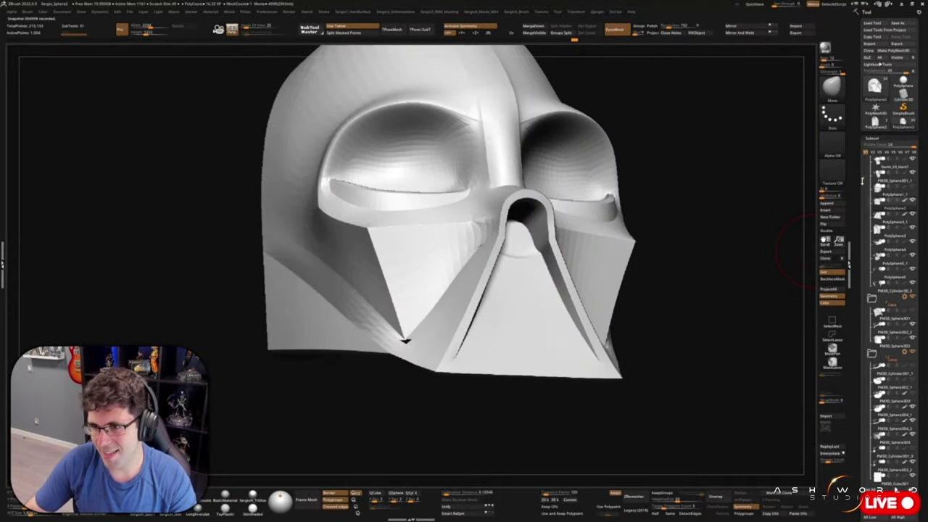
pyautogui.keyDown('ctrl'); pyautogui.moveTo(579, 348); pyautogui.dragTo(580, 372, button='right'); pyautogui.keyUp('ctrl')
pyautogui.moveTo(472, 304); pyautogui.dragTo(489, 319, button='right')
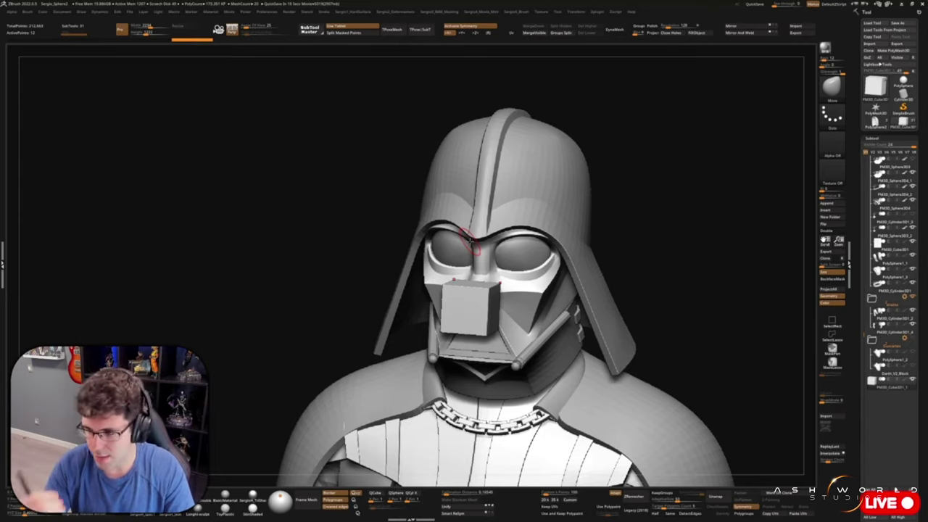
# Switch the cube block to ZModeler and frame its arched front face with the wireframe shown
pyautogui.moveTo(470, 242)
pyautogui.keyDown('ctrl'); pyautogui.mouseDown(button='right')
pyautogui.moveTo(464, 304)
pyautogui.moveTo(558, 304)
pyautogui.mouseUp(button='right'); pyautogui.keyUp('ctrl')
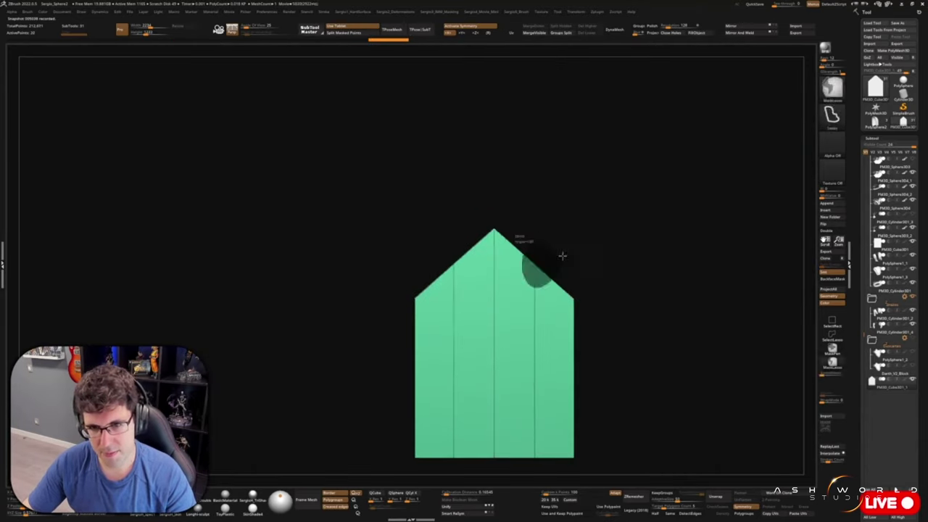
pyautogui.press('w')
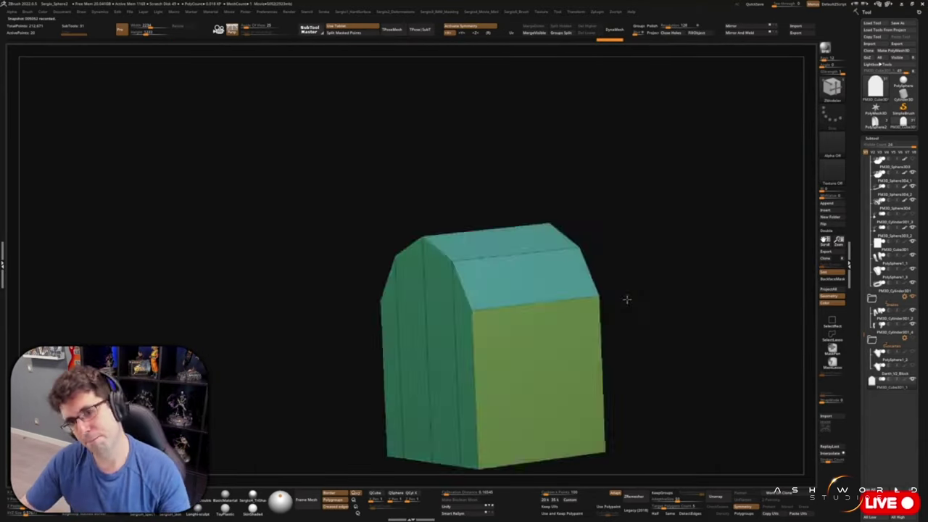
pyautogui.press('q')
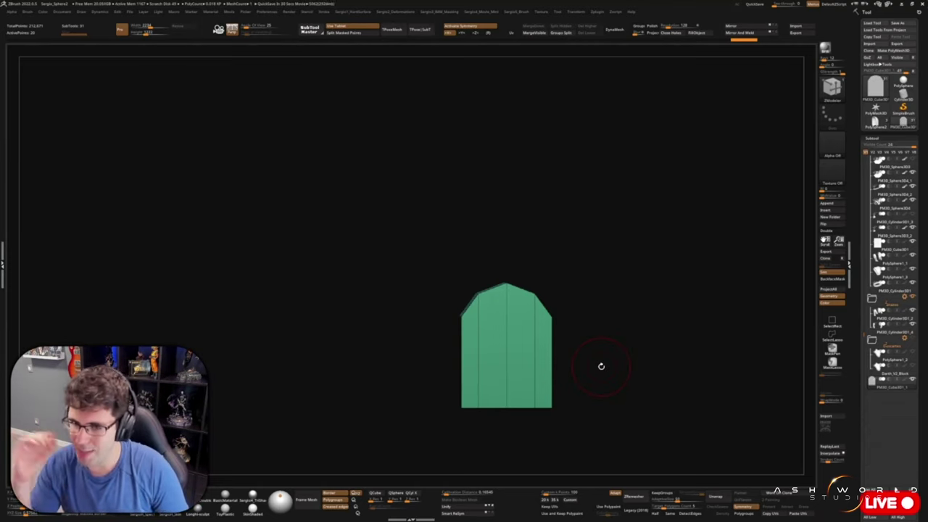
pyautogui.moveTo(601, 366); pyautogui.dragTo(474, 336)
pyautogui.hotkey('shift', 'f')
pyautogui.moveTo(519, 347)
pyautogui.keyDown('shift'); pyautogui.mouseDown(button='right')
pyautogui.moveTo(544, 338)
pyautogui.moveTo(590, 227)
pyautogui.mouseUp(button='right'); pyautogui.keyUp('shift')
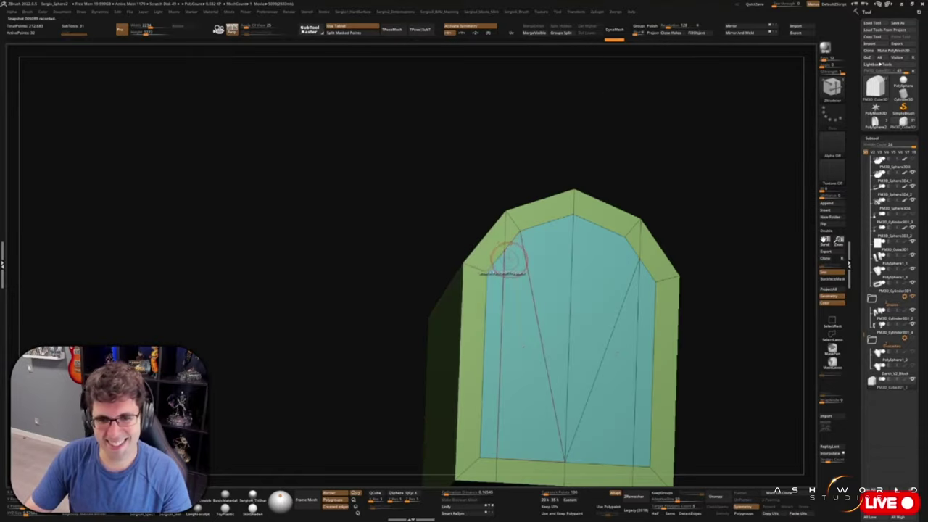
pyautogui.moveTo(434, 250)
pyautogui.mouseDown()
pyautogui.moveTo(656, 220)
pyautogui.moveTo(551, 240)
pyautogui.mouseUp()
pyautogui.hotkey('shift', 'f')
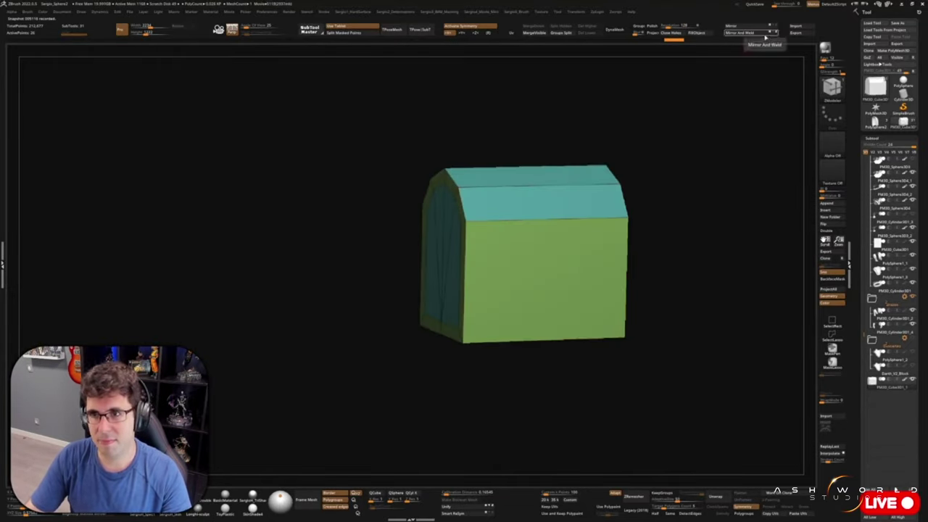
pyautogui.hotkey('shift', 'f')
pyautogui.keyDown('ctrl'); pyautogui.moveTo(551, 239); pyautogui.dragTo(584, 269, button='right'); pyautogui.keyUp('ctrl')
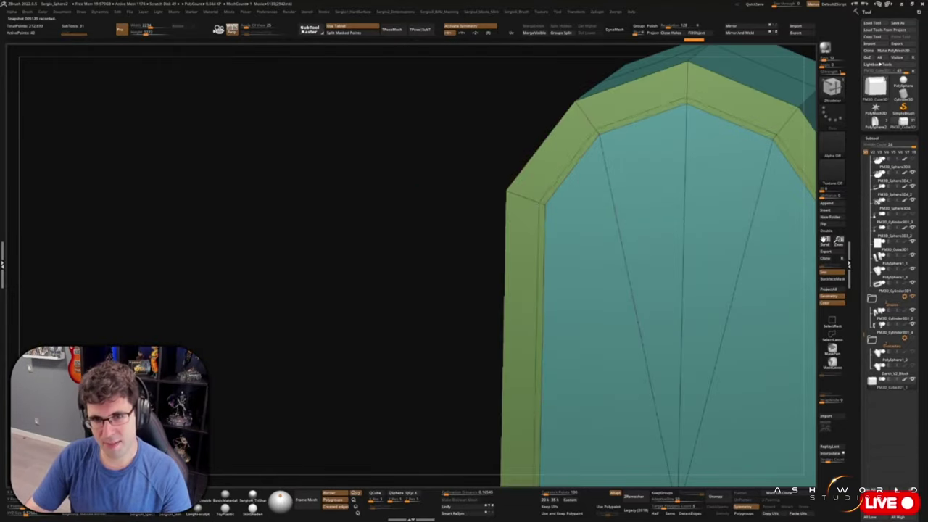
pyautogui.press('f')
# Insert an edge loop around the arched door frame and recess the door panel inside it
pyautogui.press('w')
pyautogui.moveTo(638, 304)
pyautogui.mouseDown()
pyautogui.moveTo(632, 311)
pyautogui.moveTo(605, 294)
pyautogui.mouseUp()
pyautogui.press('q')
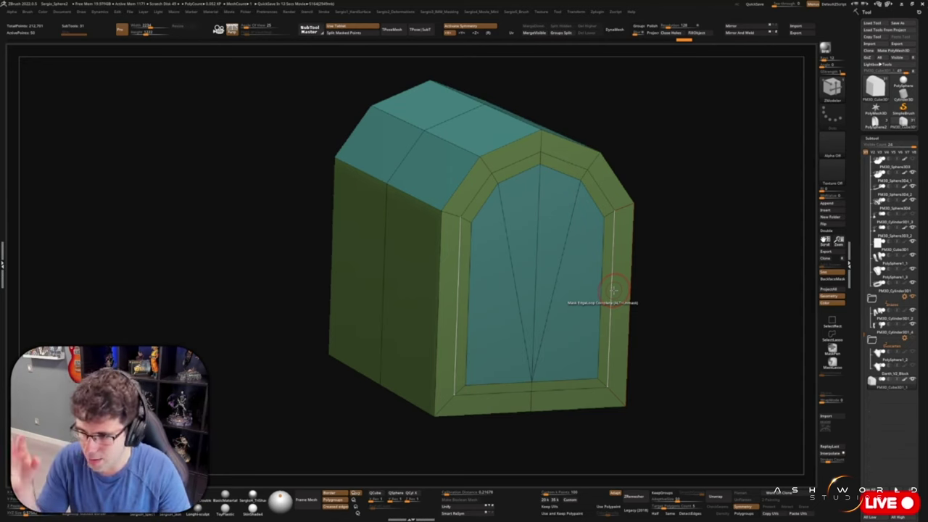
pyautogui.click(613, 290)
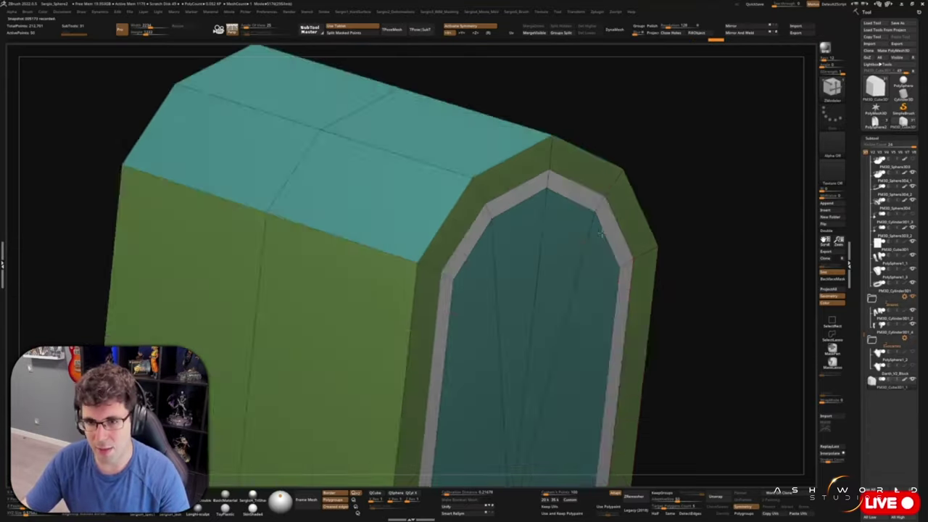
pyautogui.moveTo(587, 304); pyautogui.dragTo(795, 130)
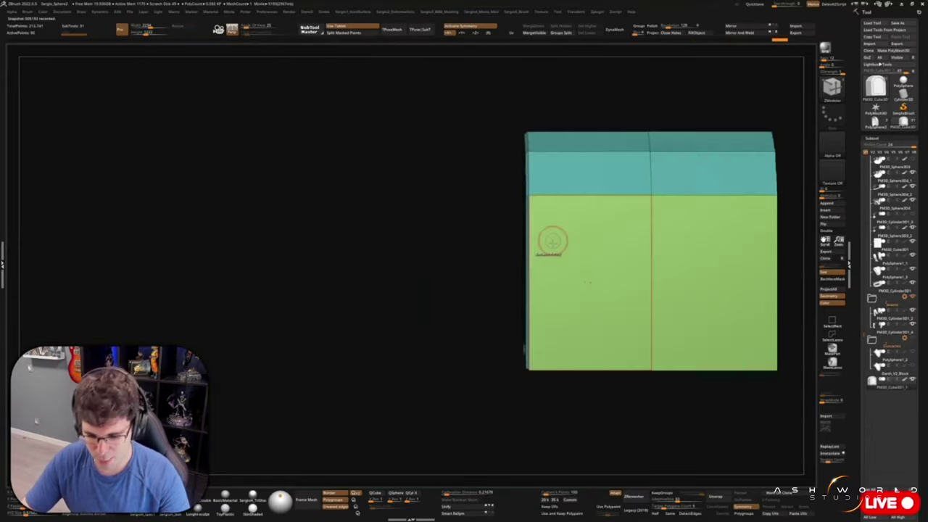
pyautogui.moveTo(442, 283)
pyautogui.mouseDown()
pyautogui.moveTo(511, 341)
pyautogui.moveTo(518, 183)
pyautogui.mouseUp()
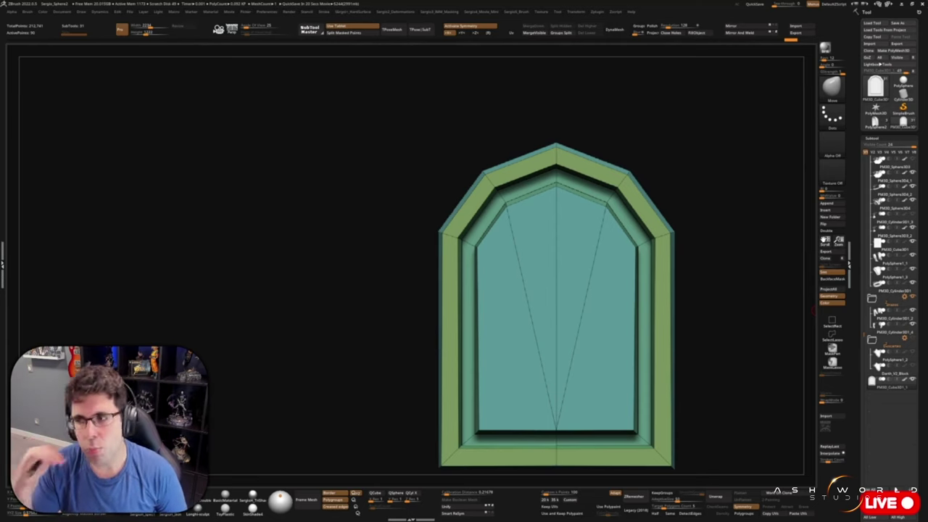
pyautogui.moveTo(290, 218); pyautogui.dragTo(377, 225)
pyautogui.press('w')
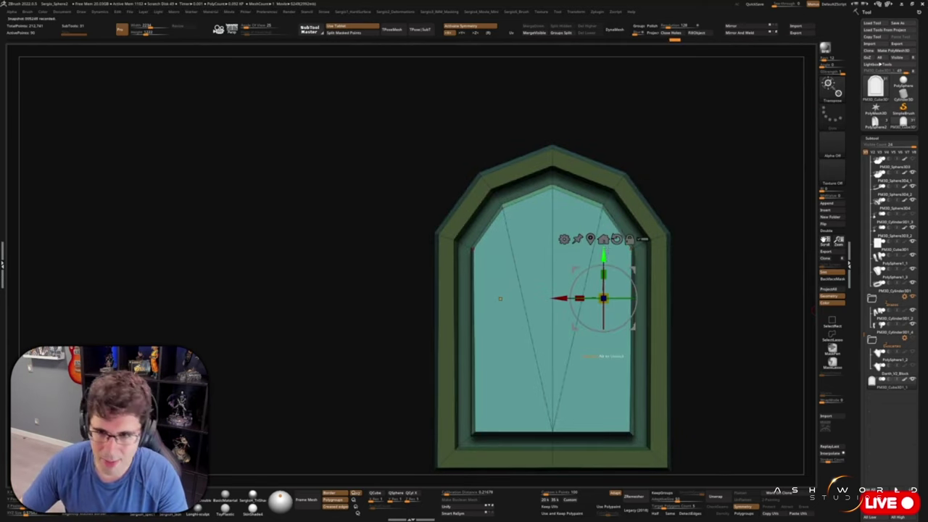
pyautogui.moveTo(508, 290)
pyautogui.keyDown('shift'); pyautogui.mouseDown()
pyautogui.moveTo(692, 283)
pyautogui.moveTo(508, 284)
pyautogui.mouseUp(); pyautogui.keyUp('shift')
pyautogui.press('f')
pyautogui.press('q')
pyautogui.moveTo(696, 167); pyautogui.dragTo(570, 201)
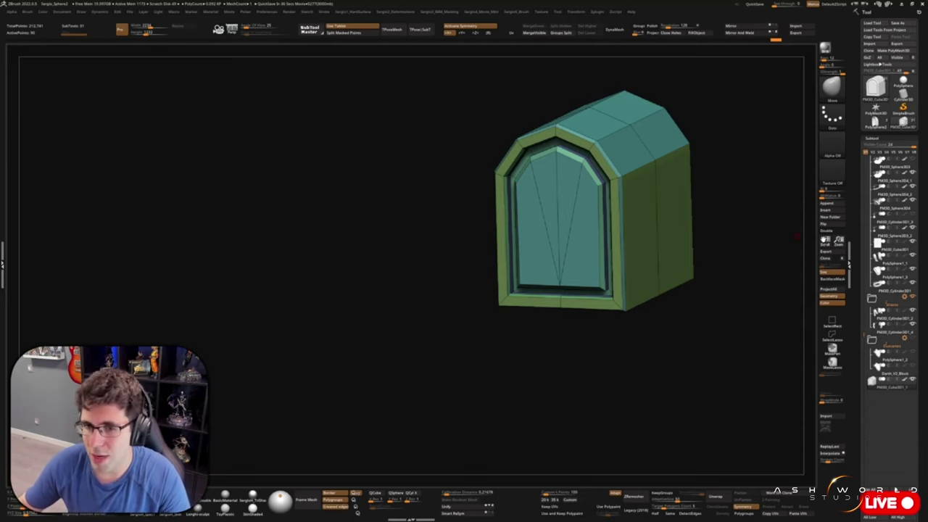
pyautogui.moveTo(508, 290)
pyautogui.keyDown('shift'); pyautogui.mouseDown()
pyautogui.moveTo(562, 297)
pyautogui.moveTo(562, 275)
pyautogui.mouseUp(); pyautogui.keyUp('shift')
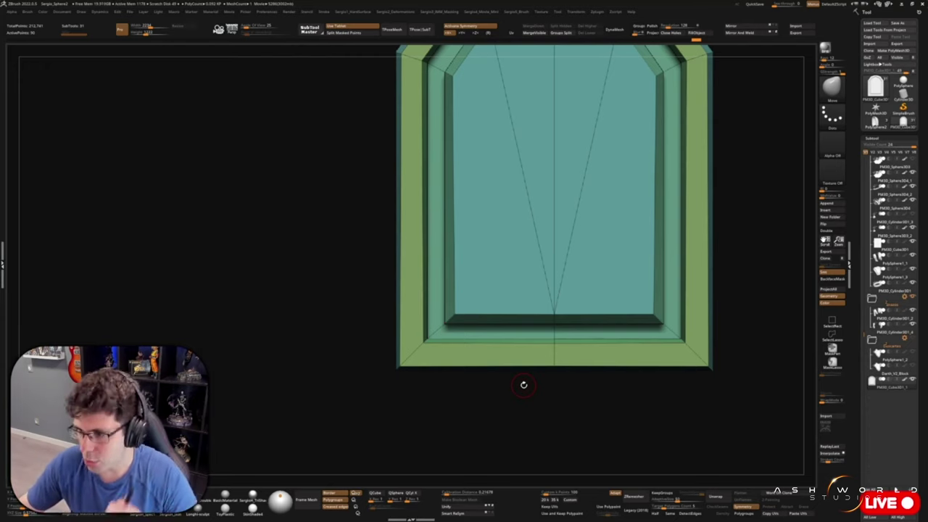
pyautogui.click(892, 289)
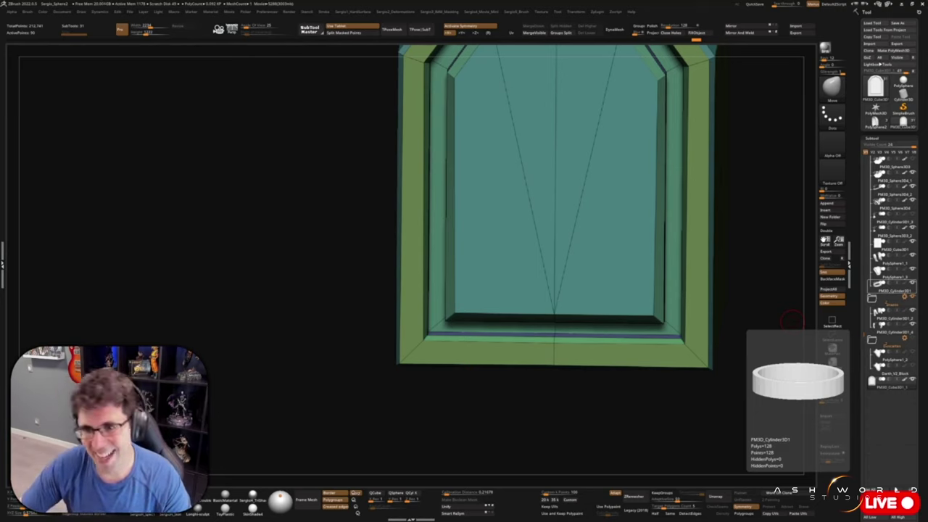
# Undo back through earlier states until the smooth grey face mask appears on its own
pyautogui.hotkey('ctrl', 'z')
pyautogui.hotkey('ctrl', 'z')
pyautogui.hotkey('ctrl', 'z')
pyautogui.moveTo(560, 244)
pyautogui.mouseDown(button='right')
pyautogui.moveTo(555, 280)
pyautogui.moveTo(512, 234)
pyautogui.moveTo(514, 223)
pyautogui.mouseUp(button='right')
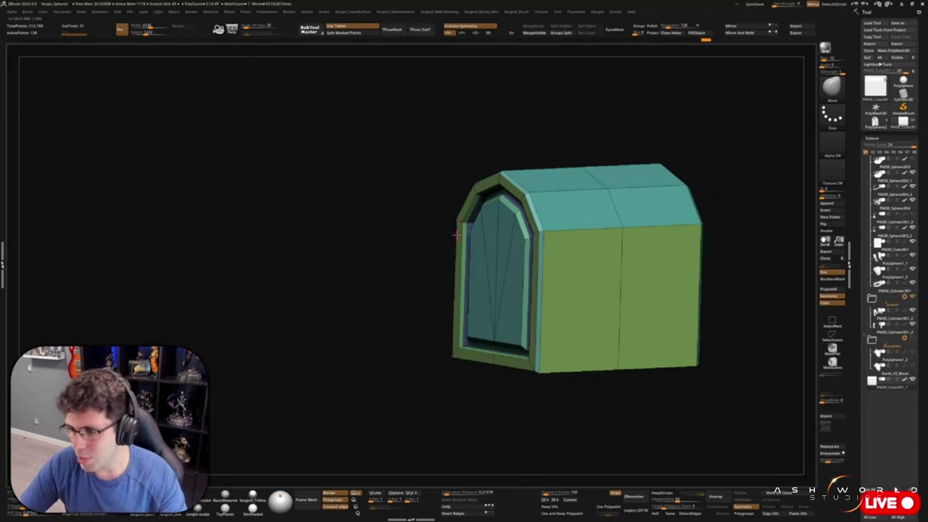
pyautogui.hotkey('ctrl', 'z')
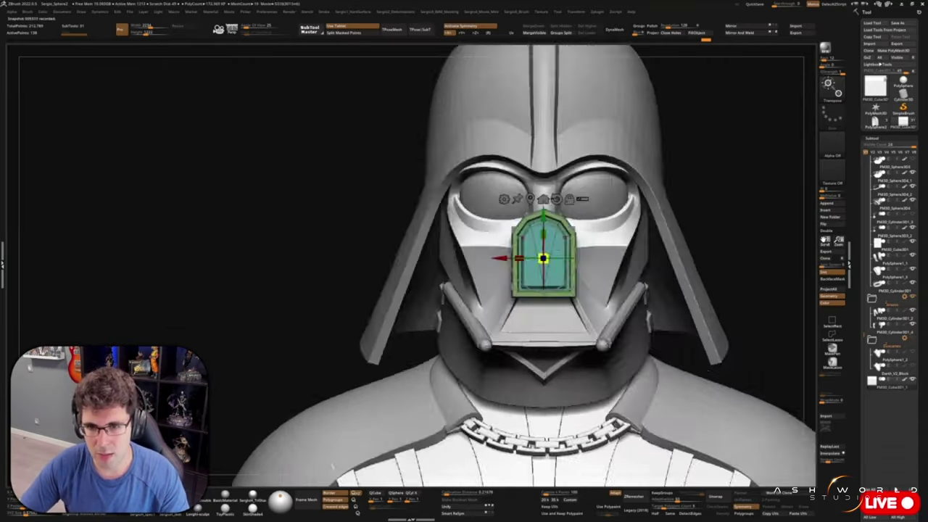
pyautogui.hotkey('ctrl', 'z')
pyautogui.hotkey('ctrl', 'z')
pyautogui.hotkey('ctrl', 'z')
pyautogui.hotkey('ctrl', 'z')
pyautogui.hotkey('ctrl', 'z')
pyautogui.hotkey('ctrl', 'z')
pyautogui.hotkey('ctrl', 'z')
pyautogui.hotkey('ctrl', 'z')
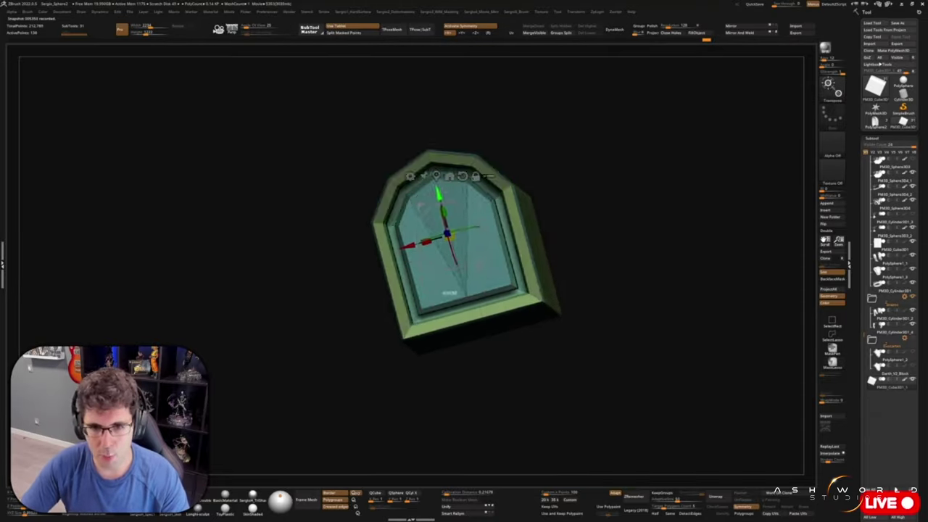
pyautogui.hotkey('ctrl', 'z')
pyautogui.hotkey('ctrl', 'z')
pyautogui.hotkey('ctrl', 'z')
pyautogui.hotkey('ctrl', 'z')
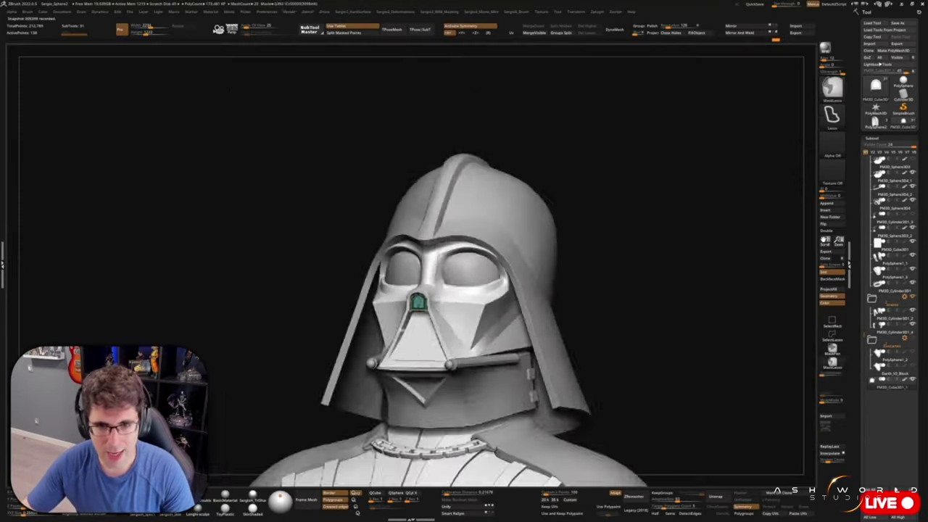
pyautogui.hotkey('ctrl', 'z')
pyautogui.hotkey('ctrl', 'z')
pyautogui.hotkey('ctrl', 'z')
pyautogui.hotkey('ctrl', 'z')
pyautogui.hotkey('ctrl', 'z')
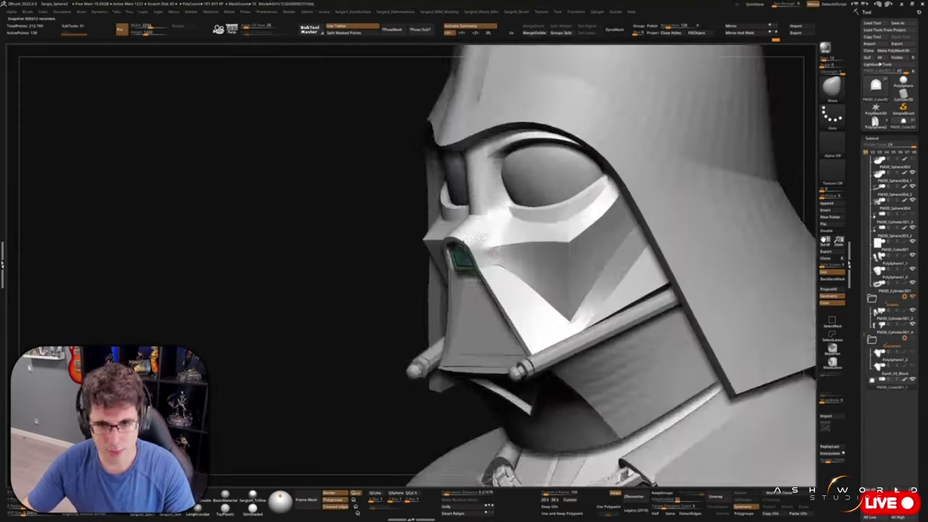
pyautogui.hotkey('ctrl', 'z')
pyautogui.hotkey('ctrl', 'z')
pyautogui.hotkey('ctrl', 'z')
pyautogui.hotkey('ctrl', 'z')
pyautogui.hotkey('ctrl', 'z')
pyautogui.hotkey('ctrl', 'z')
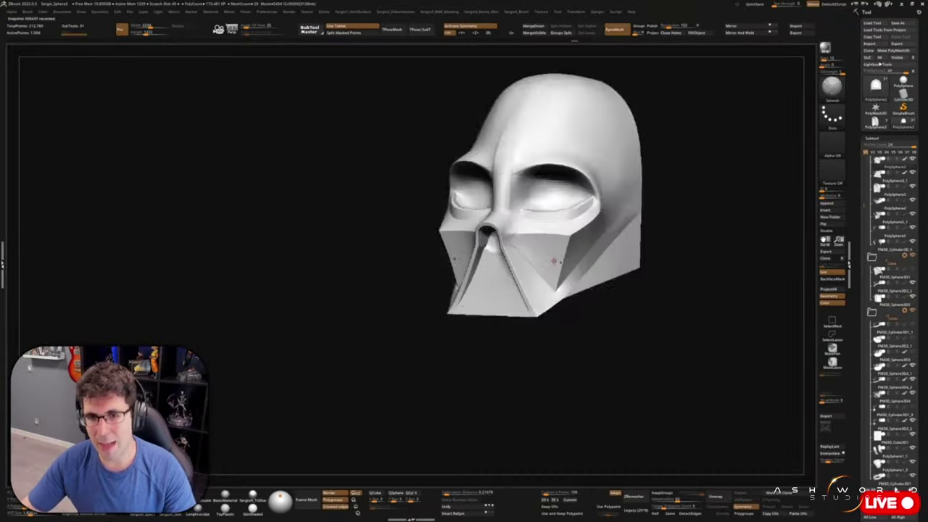
pyautogui.hotkey('ctrl', 'z')
pyautogui.hotkey('ctrl', 'z')
# Step back and forward through the history until the two sculpted hands appear isolated
pyautogui.hotkey('ctrl', 'z')
pyautogui.hotkey('ctrl', 'z')
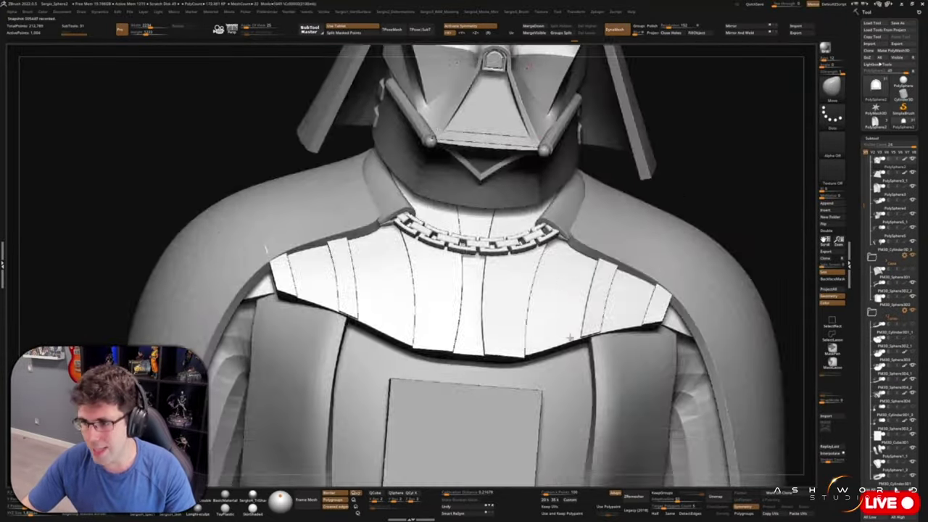
pyautogui.hotkey('ctrl', 'z')
pyautogui.hotkey('ctrl', 'z')
pyautogui.hotkey('ctrl', 'z')
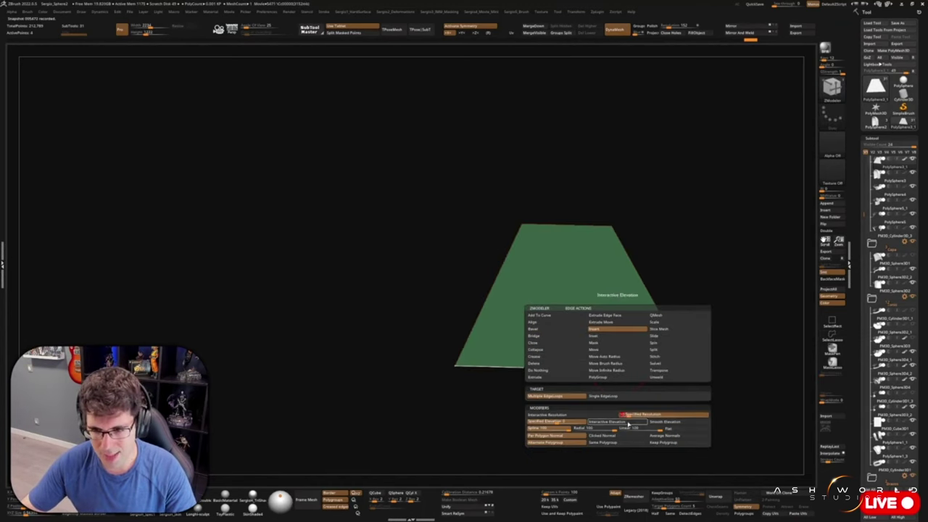
pyautogui.hotkey('ctrl', 'z')
pyautogui.hotkey('ctrl', 'z')
pyautogui.hotkey('ctrl', 'z')
pyautogui.hotkey('ctrl', 'z')
pyautogui.hotkey('ctrl', 'z')
pyautogui.press('space')
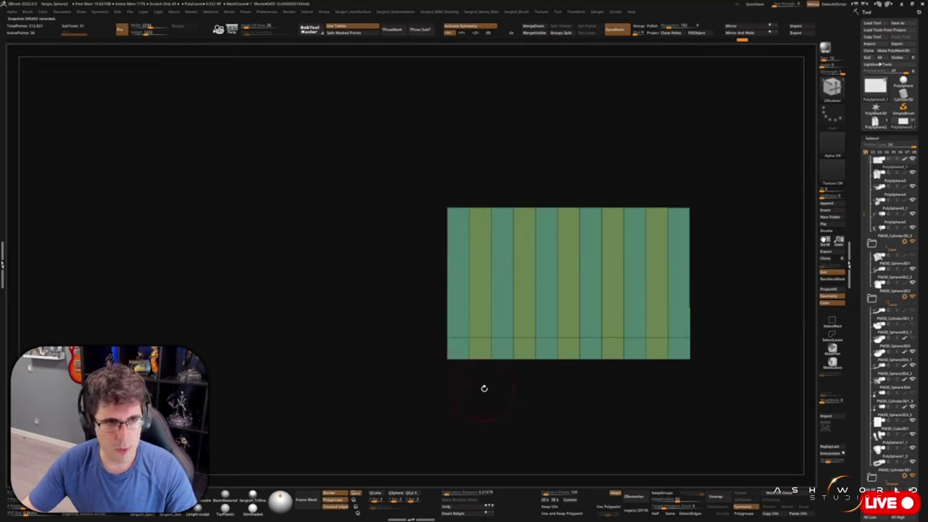
pyautogui.hotkey('ctrl', 'shift', 'z')
pyautogui.hotkey('ctrl', 'shift', 'z')
pyautogui.hotkey('ctrl', 'shift', 'z')
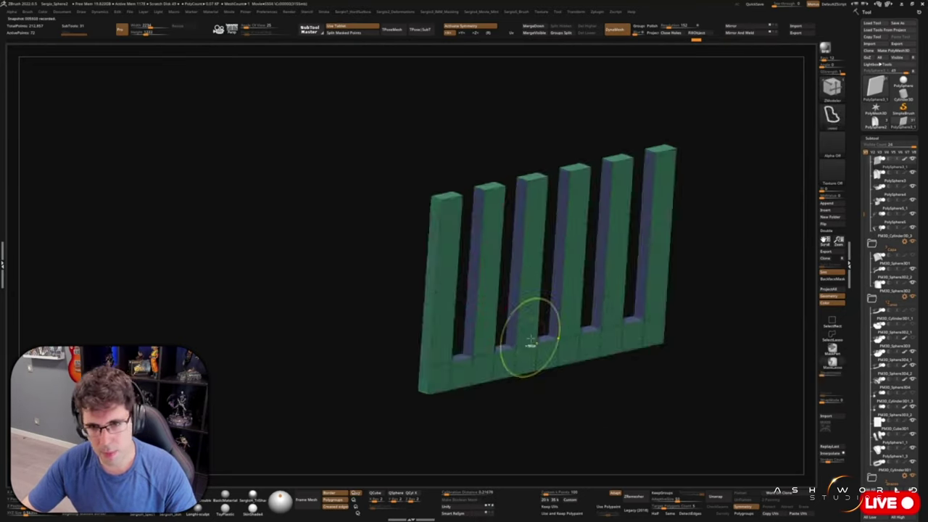
pyautogui.hotkey('ctrl', 'shift', 'z')
pyautogui.hotkey('ctrl', 'shift', 'z')
pyautogui.hotkey('ctrl', 'shift', 'z')
pyautogui.hotkey('ctrl', 'shift', 'z')
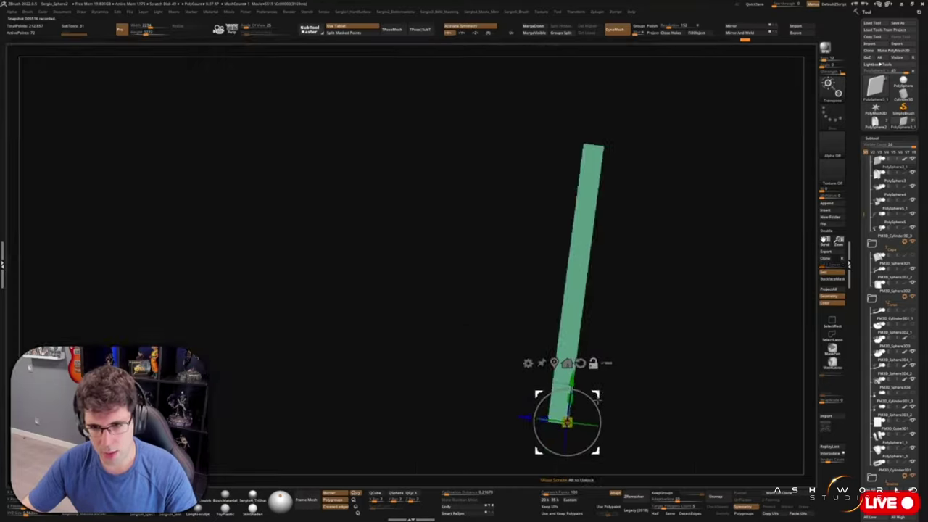
pyautogui.hotkey('ctrl', 'shift', 'z')
pyautogui.hotkey('ctrl', 'shift', 'z')
pyautogui.hotkey('ctrl', 'shift', 'z')
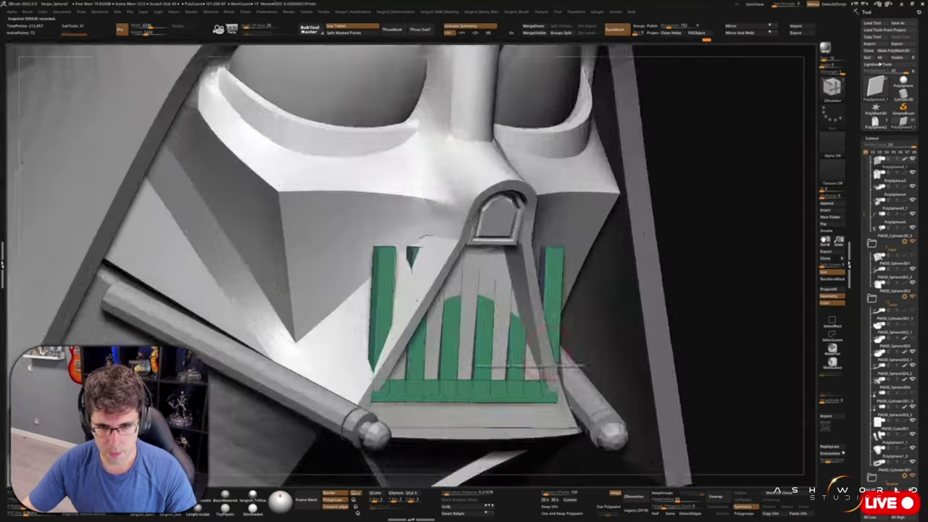
pyautogui.hotkey('ctrl', 'shift', 'z')
pyautogui.hotkey('ctrl', 'shift', 'z')
pyautogui.hotkey('ctrl', 'shift', 'z')
pyautogui.hotkey('ctrl', 'shift', 'z')
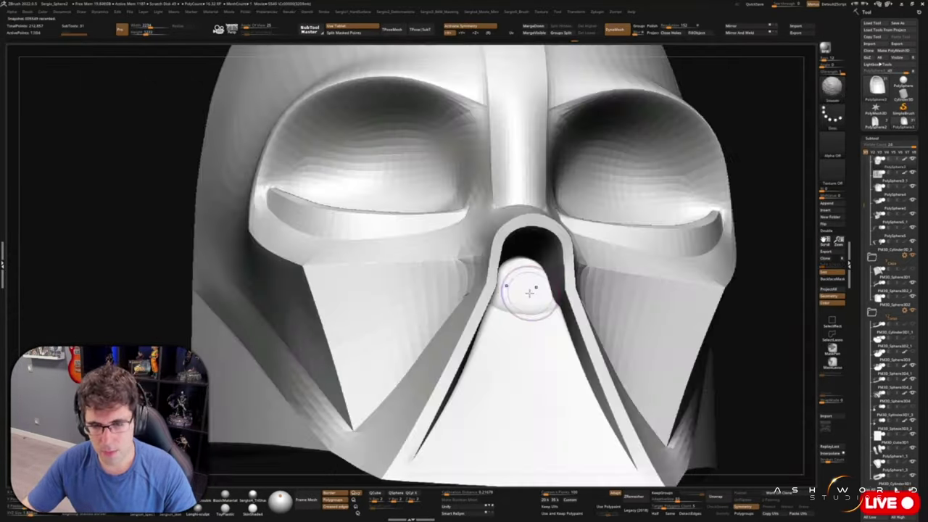
pyautogui.hotkey('ctrl', 'shift', 'z')
pyautogui.hotkey('ctrl', 'shift', 'z')
pyautogui.hotkey('ctrl', 'shift', 'z')
pyautogui.hotkey('ctrl', 'shift', 'z')
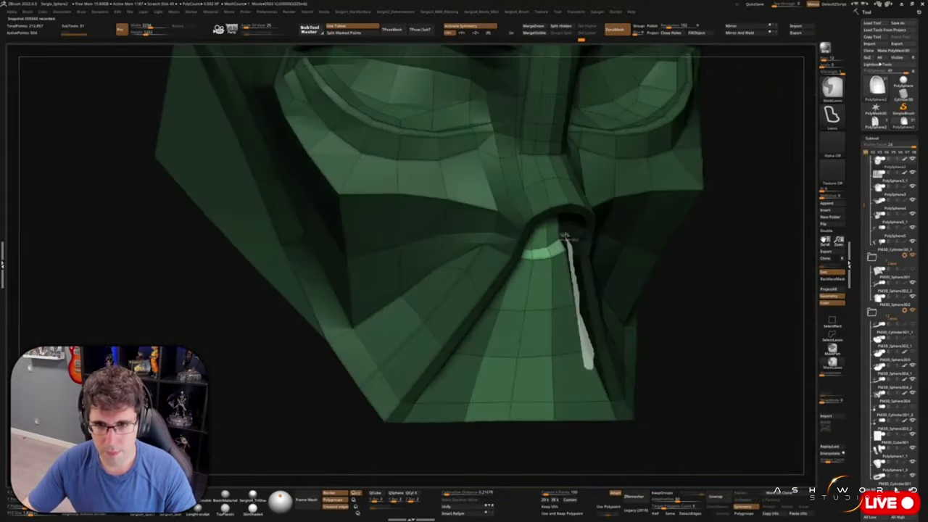
pyautogui.hotkey('ctrl', 'shift', 'z')
pyautogui.hotkey('ctrl', 'shift', 'z')
pyautogui.hotkey('ctrl', 'shift', 'z')
pyautogui.hotkey('ctrl', 'shift', 'z')
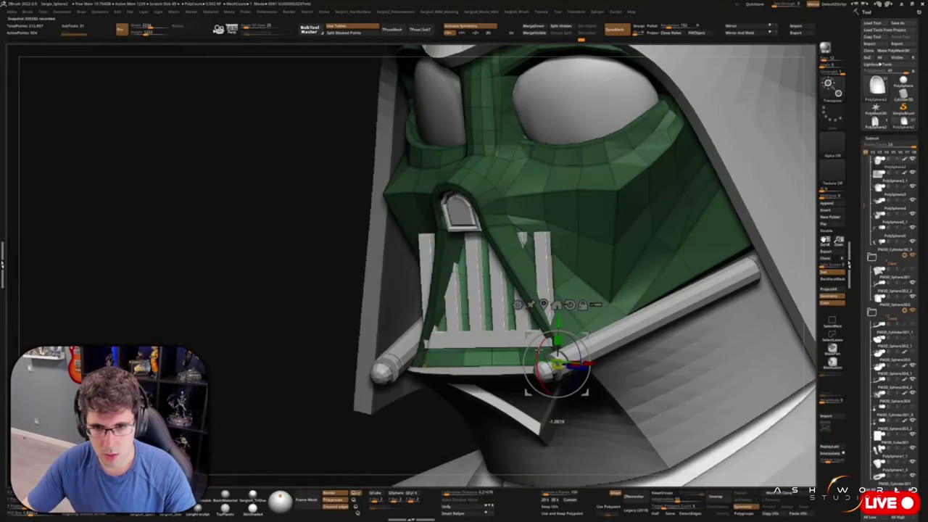
pyautogui.hotkey('ctrl', 'shift', 'z')
pyautogui.hotkey('ctrl', 'shift', 'z')
pyautogui.hotkey('ctrl', 'shift', 'z')
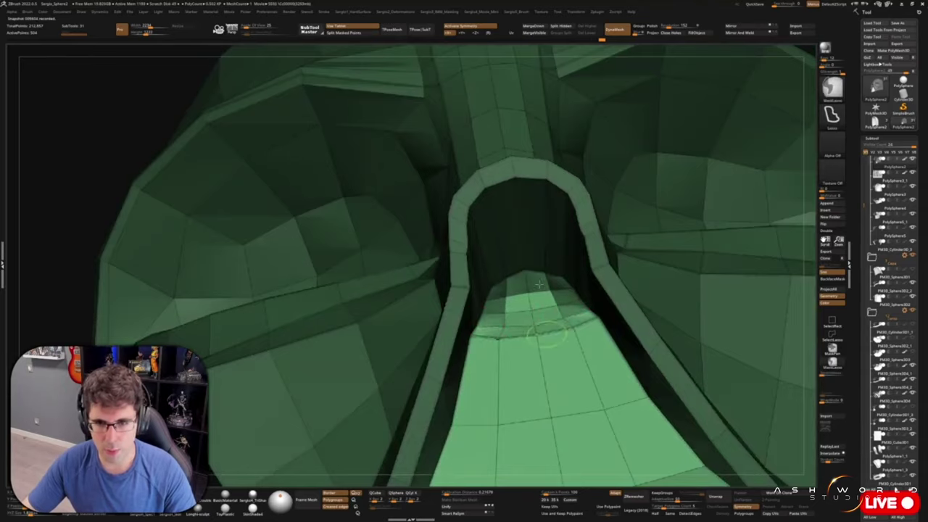
pyautogui.hotkey('ctrl', 'shift', 'z')
pyautogui.hotkey('ctrl', 'shift', 'z')
pyautogui.hotkey('ctrl', 'shift', 'z')
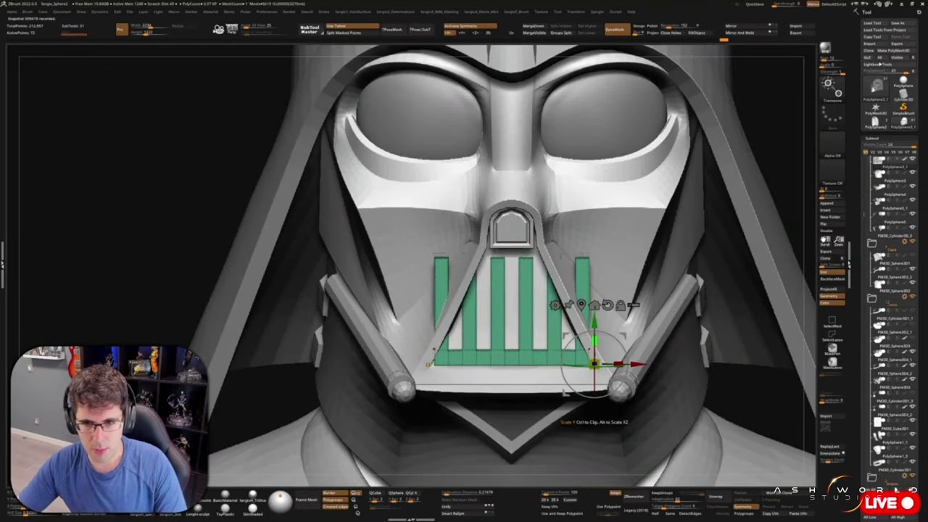
pyautogui.hotkey('ctrl', 'shift', 'z')
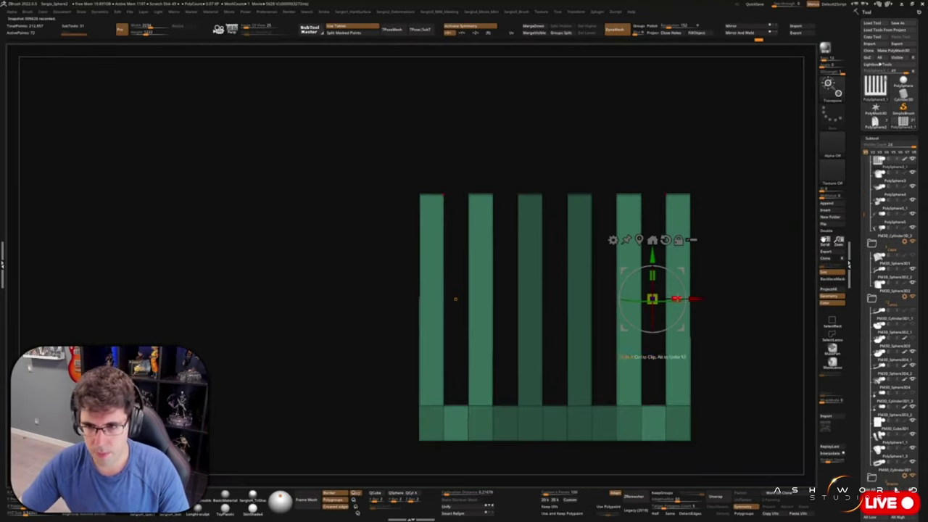
pyautogui.hotkey('ctrl', 'shift', 'z')
pyautogui.hotkey('ctrl', 'shift', 'z')
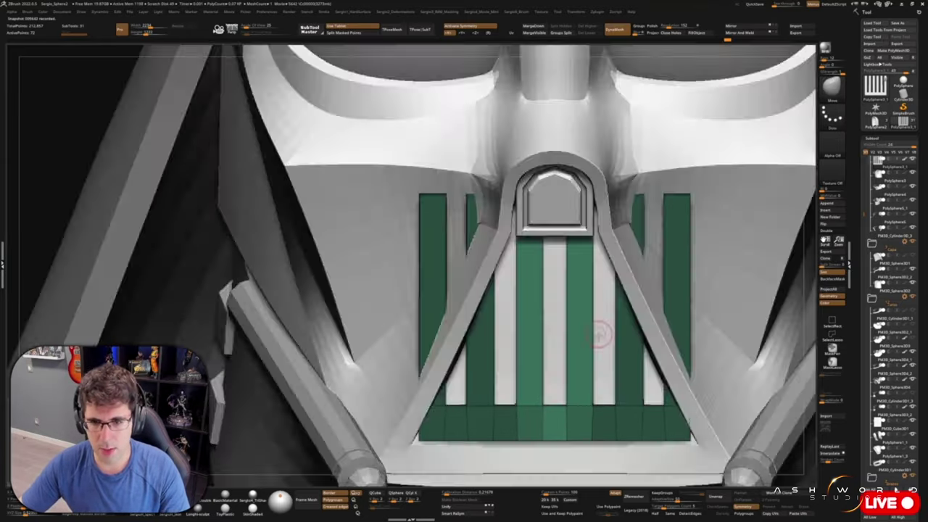
pyautogui.hotkey('ctrl', 'shift', 'z')
pyautogui.hotkey('ctrl', 'shift', 'z')
pyautogui.hotkey('ctrl', 'shift', 'z')
pyautogui.hotkey('ctrl', 'shift', 'z')
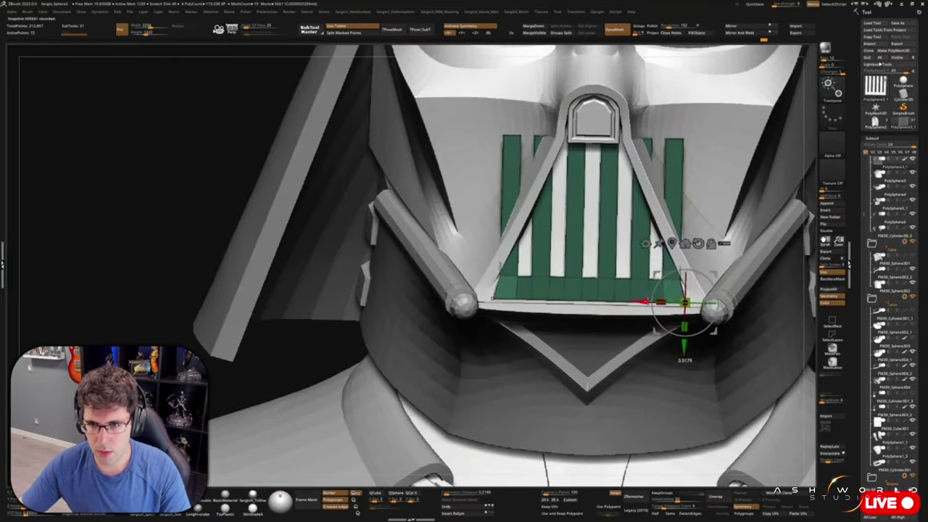
pyautogui.hotkey('ctrl', 'shift', 'z')
pyautogui.hotkey('ctrl', 'shift', 'z')
pyautogui.hotkey('ctrl', 'shift', 'z')
pyautogui.hotkey('ctrl', 'shift', 'z')
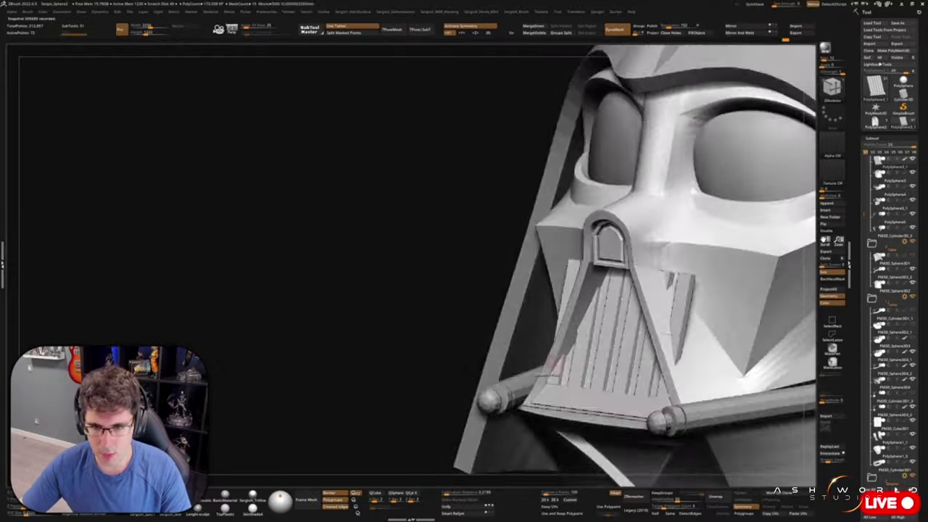
pyautogui.hotkey('ctrl', 'shift', 'z')
pyautogui.hotkey('ctrl', 'shift', 'z')
pyautogui.hotkey('ctrl', 'shift', 'z')
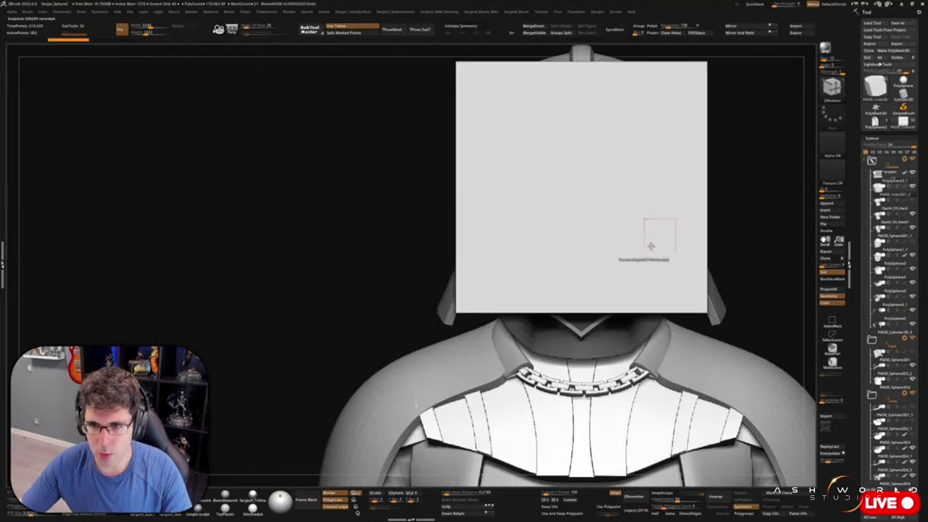
pyautogui.hotkey('ctrl', 'shift', 'z')
pyautogui.hotkey('ctrl', 'shift', 'z')
pyautogui.hotkey('ctrl', 'shift', 'z')
pyautogui.hotkey('ctrl', 'shift', 'z')
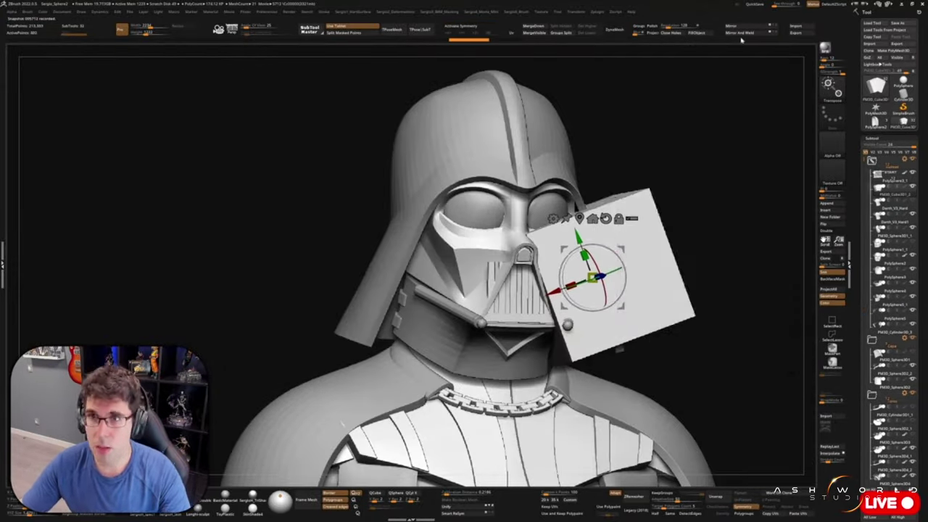
pyautogui.hotkey('ctrl', 'shift', 'z')
pyautogui.hotkey('ctrl', 'shift', 'z')
pyautogui.hotkey('ctrl', 'shift', 'z')
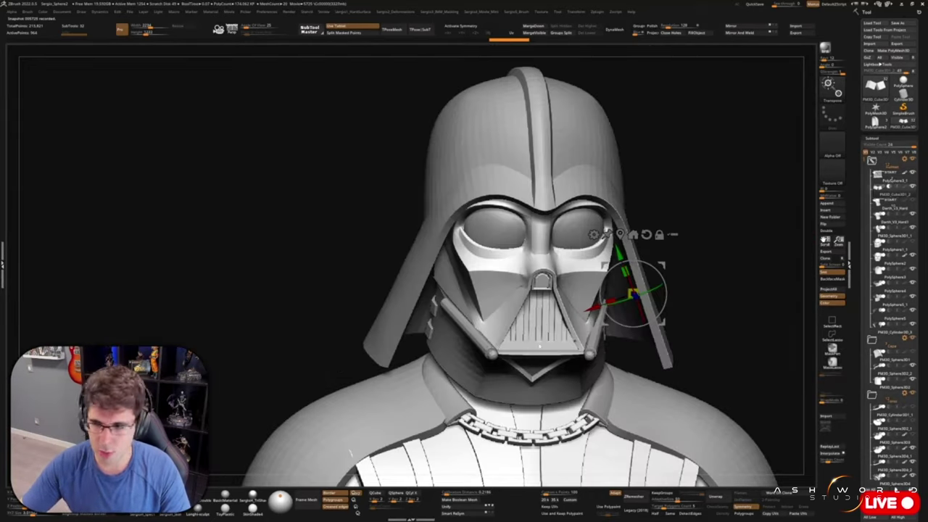
pyautogui.hotkey('ctrl', 'shift', 'z')
pyautogui.hotkey('ctrl', 'shift', 'z')
pyautogui.hotkey('ctrl', 'shift', 'z')
pyautogui.hotkey('ctrl', 'shift', 'z')
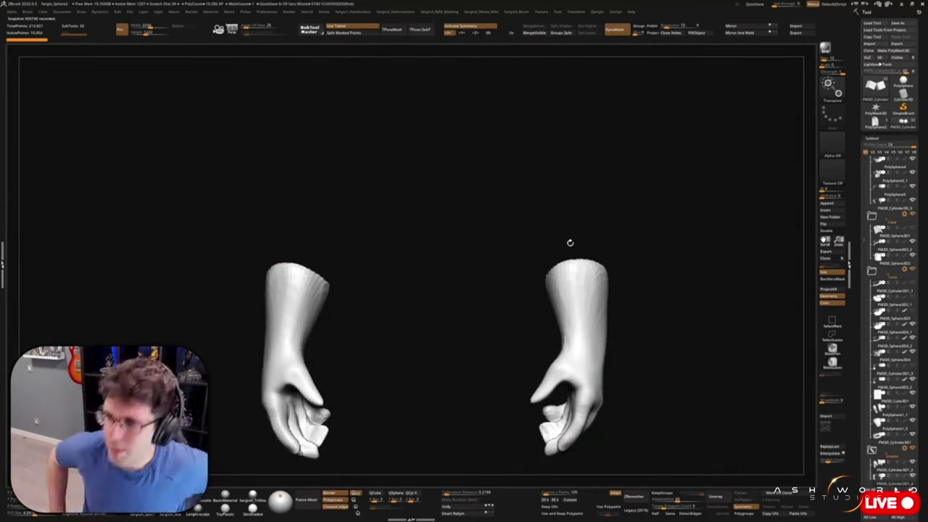
# Curl each hand into a clenched fist with its index finger extended straight down
pyautogui.hotkey('ctrl', 'shift', 'z')
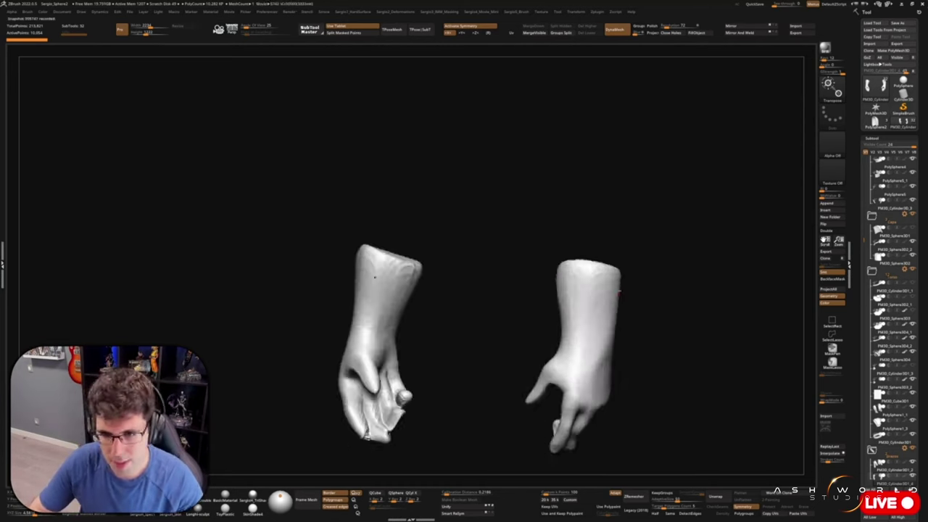
pyautogui.hotkey('ctrl', 'shift', 'z')
pyautogui.hotkey('ctrl', 'shift', 'z')
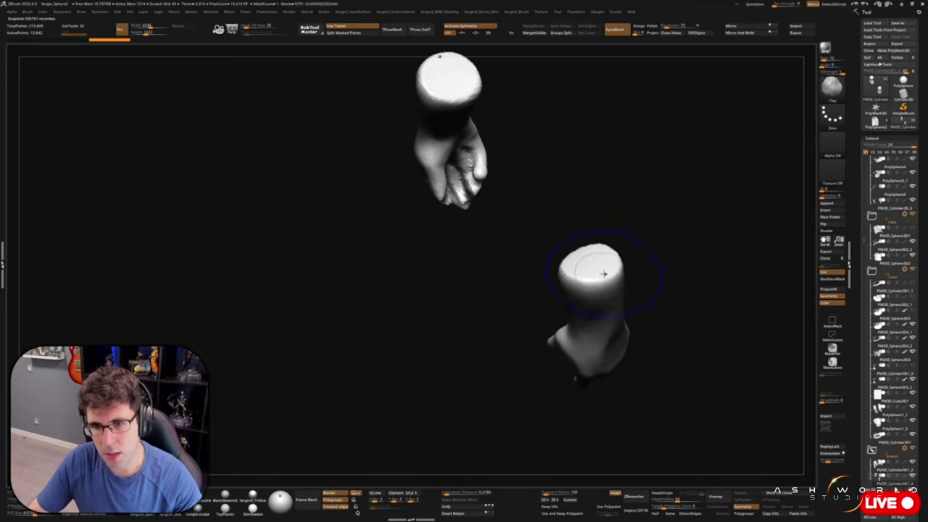
pyautogui.hotkey('ctrl', 'shift', 'z')
pyautogui.hotkey('ctrl', 'shift', 'z')
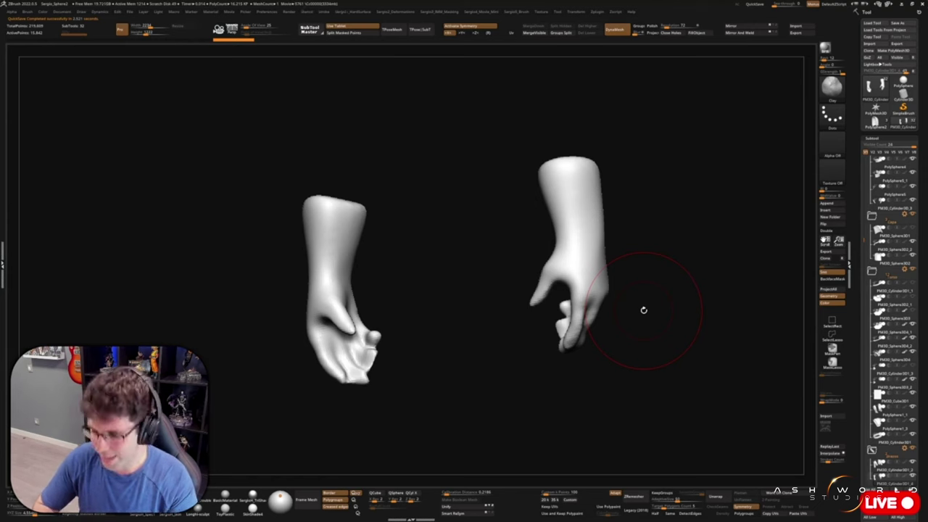
pyautogui.moveTo(643, 309); pyautogui.dragTo(594, 478)
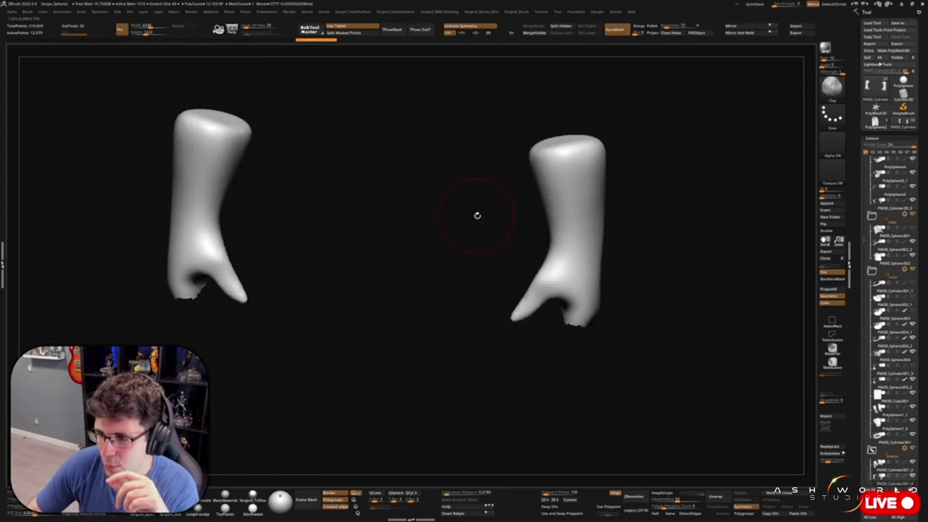
pyautogui.moveTo(640, 259)
pyautogui.keyDown('alt'); pyautogui.mouseDown()
pyautogui.moveTo(581, 350)
pyautogui.moveTo(596, 397)
pyautogui.mouseUp(); pyautogui.keyUp('alt')
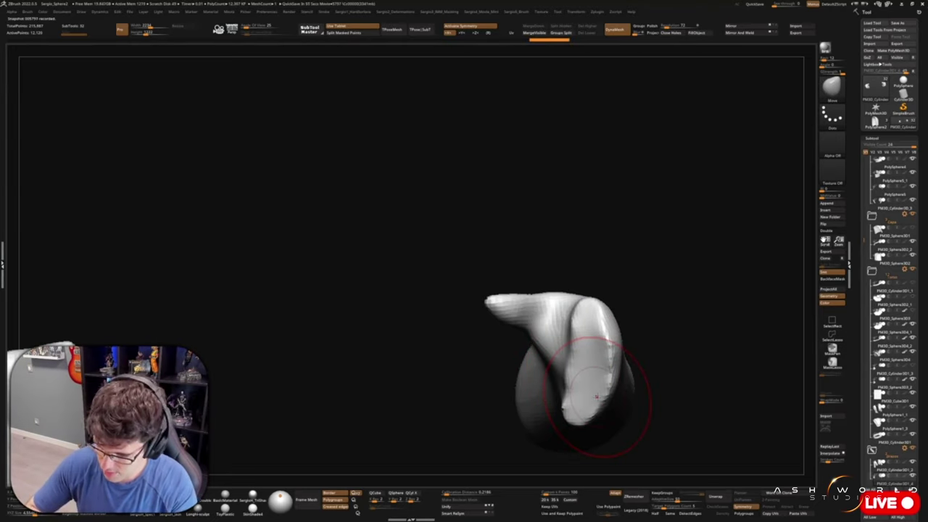
pyautogui.moveTo(595, 397)
pyautogui.mouseDown()
pyautogui.moveTo(653, 326)
pyautogui.moveTo(566, 290)
pyautogui.mouseUp()
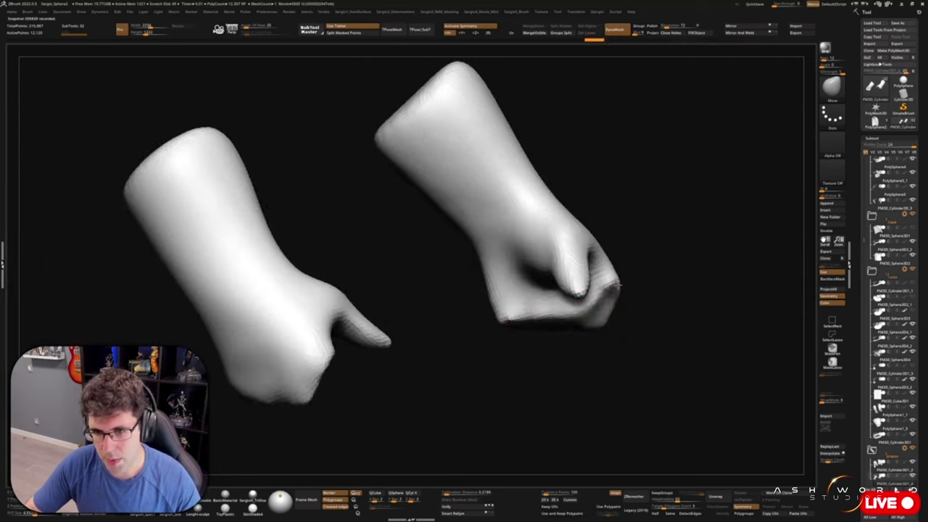
pyautogui.moveTo(601, 269)
pyautogui.mouseDown()
pyautogui.moveTo(595, 265)
pyautogui.moveTo(760, 288)
pyautogui.moveTo(548, 321)
pyautogui.moveTo(603, 290)
pyautogui.moveTo(587, 311)
pyautogui.moveTo(594, 337)
pyautogui.moveTo(605, 172)
pyautogui.moveTo(638, 333)
pyautogui.moveTo(630, 319)
pyautogui.moveTo(618, 359)
pyautogui.moveTo(642, 394)
pyautogui.moveTo(621, 379)
pyautogui.moveTo(621, 353)
pyautogui.moveTo(645, 346)
pyautogui.moveTo(651, 243)
pyautogui.mouseUp()
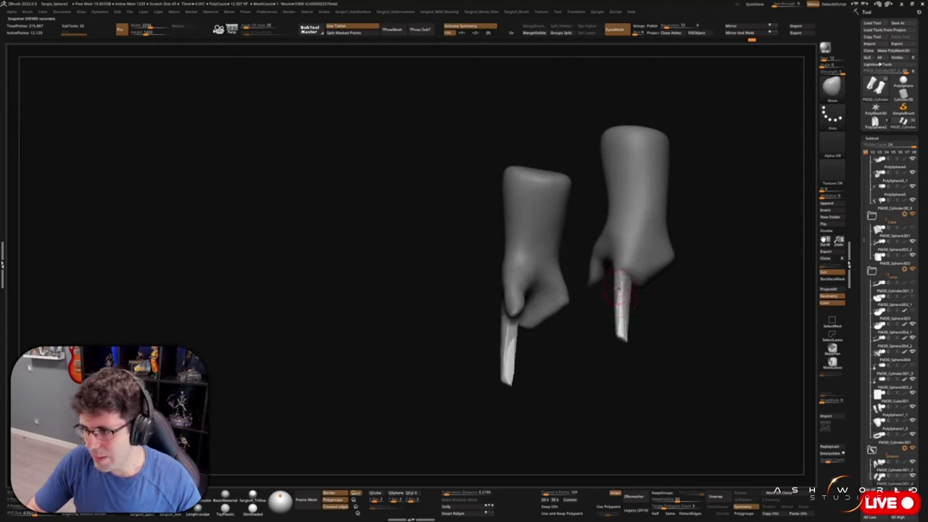
pyautogui.moveTo(592, 301)
pyautogui.mouseDown()
pyautogui.moveTo(658, 106)
pyautogui.moveTo(589, 233)
pyautogui.mouseUp()
pyautogui.moveTo(609, 281); pyautogui.dragTo(568, 271)
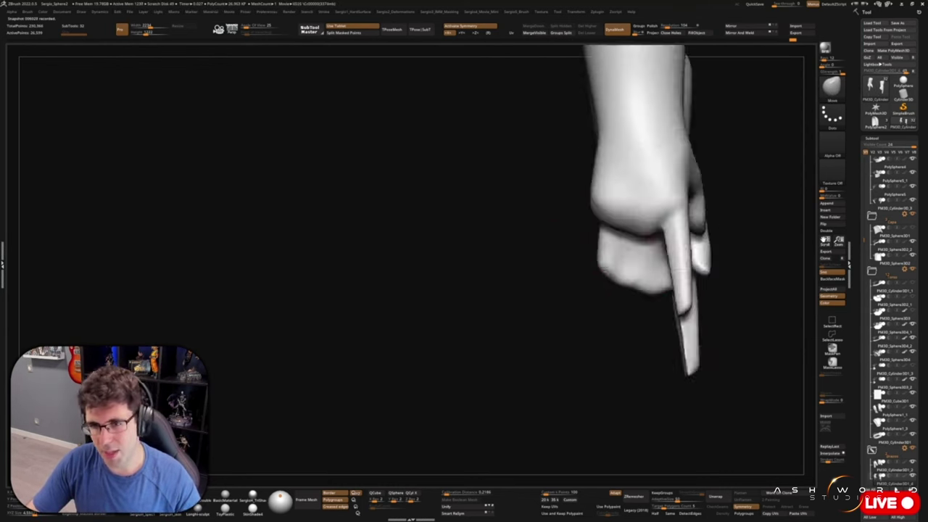
# Rotate each finger of both hands so they hang open and extended straight down
pyautogui.moveTo(661, 285)
pyautogui.mouseDown()
pyautogui.moveTo(621, 311)
pyautogui.moveTo(618, 400)
pyautogui.moveTo(600, 332)
pyautogui.moveTo(607, 338)
pyautogui.moveTo(580, 360)
pyautogui.moveTo(586, 321)
pyautogui.moveTo(589, 355)
pyautogui.moveTo(669, 356)
pyautogui.moveTo(687, 288)
pyautogui.moveTo(653, 290)
pyautogui.moveTo(580, 249)
pyautogui.moveTo(642, 193)
pyautogui.moveTo(542, 213)
pyautogui.moveTo(585, 248)
pyautogui.moveTo(507, 239)
pyautogui.moveTo(518, 290)
pyautogui.moveTo(507, 276)
pyautogui.moveTo(544, 222)
pyautogui.moveTo(466, 311)
pyautogui.moveTo(584, 294)
pyautogui.mouseUp()
pyautogui.moveTo(625, 325)
pyautogui.mouseDown()
pyautogui.moveTo(609, 290)
pyautogui.moveTo(698, 383)
pyautogui.moveTo(729, 375)
pyautogui.moveTo(609, 399)
pyautogui.moveTo(549, 399)
pyautogui.moveTo(560, 341)
pyautogui.moveTo(534, 389)
pyautogui.moveTo(500, 355)
pyautogui.mouseUp()
pyautogui.moveTo(393, 321)
pyautogui.mouseDown()
pyautogui.moveTo(498, 269)
pyautogui.moveTo(464, 245)
pyautogui.mouseUp()
pyautogui.moveTo(725, 363)
pyautogui.mouseDown()
pyautogui.moveTo(485, 331)
pyautogui.moveTo(488, 306)
pyautogui.moveTo(538, 266)
pyautogui.mouseUp()
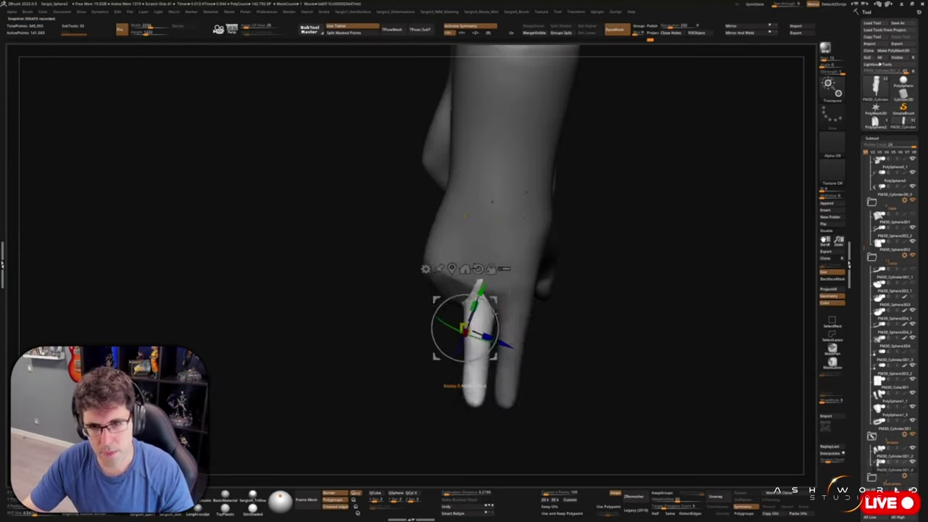
pyautogui.moveTo(508, 341)
pyautogui.mouseDown()
pyautogui.moveTo(529, 312)
pyautogui.moveTo(592, 271)
pyautogui.mouseUp()
pyautogui.moveTo(499, 282)
pyautogui.mouseDown()
pyautogui.moveTo(321, 234)
pyautogui.moveTo(435, 261)
pyautogui.moveTo(509, 301)
pyautogui.moveTo(504, 345)
pyautogui.moveTo(550, 406)
pyautogui.moveTo(555, 294)
pyautogui.moveTo(570, 280)
pyautogui.moveTo(601, 290)
pyautogui.moveTo(580, 265)
pyautogui.moveTo(457, 340)
pyautogui.moveTo(425, 332)
pyautogui.moveTo(435, 352)
pyautogui.moveTo(559, 268)
pyautogui.moveTo(426, 328)
pyautogui.mouseUp()
pyautogui.moveTo(451, 391)
pyautogui.mouseDown()
pyautogui.moveTo(382, 363)
pyautogui.moveTo(404, 327)
pyautogui.moveTo(435, 394)
pyautogui.moveTo(376, 319)
pyautogui.moveTo(373, 383)
pyautogui.moveTo(359, 260)
pyautogui.mouseUp()
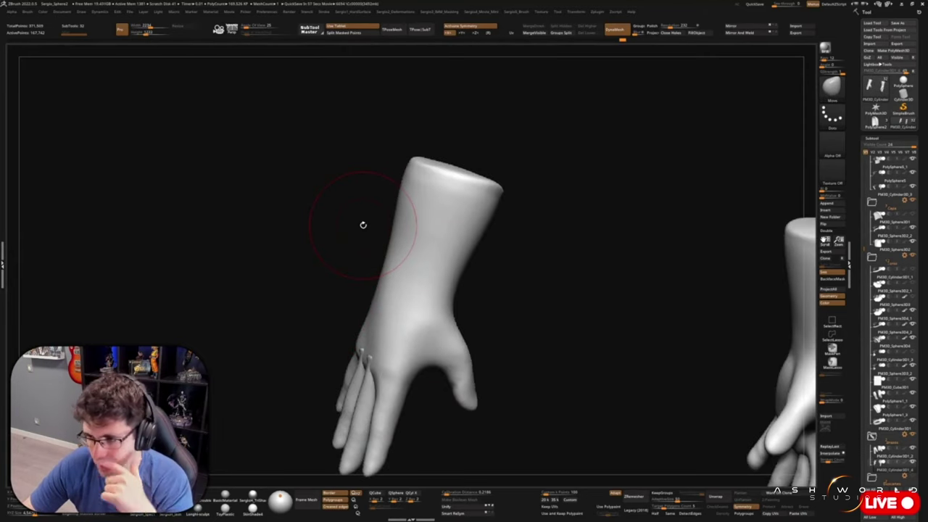
pyautogui.moveTo(363, 224)
pyautogui.mouseDown()
pyautogui.moveTo(251, 362)
pyautogui.moveTo(261, 355)
pyautogui.moveTo(363, 379)
pyautogui.moveTo(266, 352)
pyautogui.moveTo(394, 309)
pyautogui.moveTo(356, 348)
pyautogui.moveTo(384, 391)
pyautogui.moveTo(290, 363)
pyautogui.moveTo(333, 355)
pyautogui.moveTo(355, 395)
pyautogui.moveTo(391, 362)
pyautogui.moveTo(416, 321)
pyautogui.mouseUp()
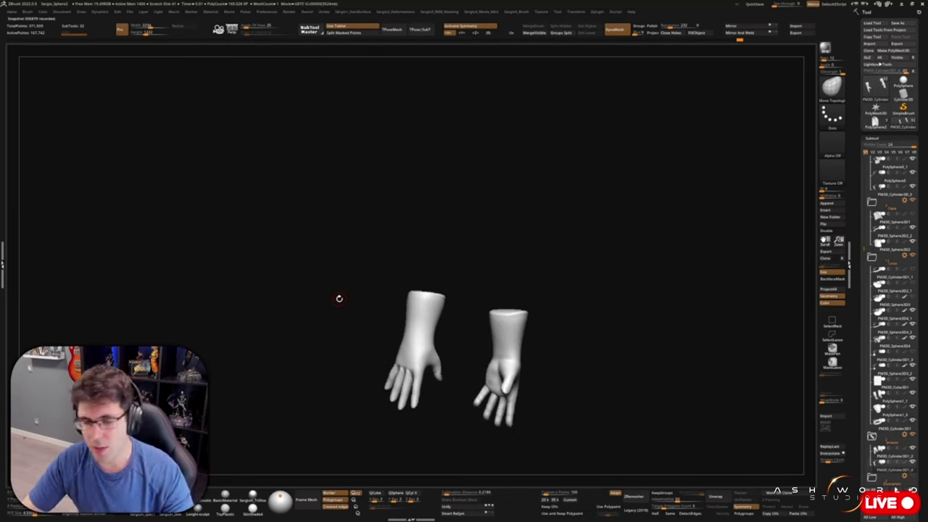
# Lasso the hand's fingers into their own polygroup and check the groups with PolyF
pyautogui.moveTo(339, 298)
pyautogui.mouseDown()
pyautogui.moveTo(534, 385)
pyautogui.moveTo(493, 414)
pyautogui.moveTo(432, 413)
pyautogui.moveTo(481, 421)
pyautogui.moveTo(508, 332)
pyautogui.moveTo(476, 327)
pyautogui.moveTo(576, 341)
pyautogui.moveTo(537, 296)
pyautogui.moveTo(556, 332)
pyautogui.moveTo(540, 337)
pyautogui.moveTo(477, 321)
pyautogui.moveTo(534, 321)
pyautogui.moveTo(503, 325)
pyautogui.moveTo(509, 225)
pyautogui.moveTo(476, 249)
pyautogui.moveTo(489, 356)
pyautogui.moveTo(492, 114)
pyautogui.mouseUp()
pyautogui.press('b')
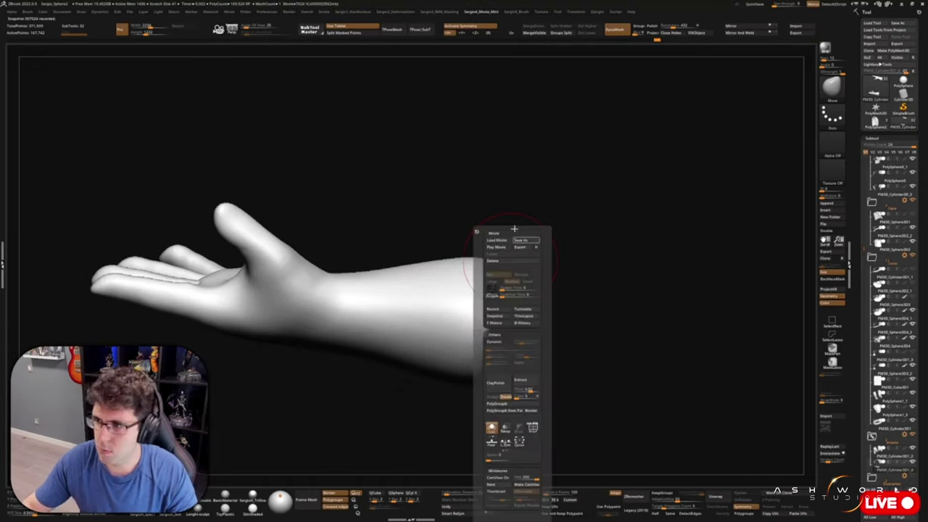
pyautogui.rightClick(658, 232)
pyautogui.moveTo(483, 155)
pyautogui.mouseDown()
pyautogui.moveTo(456, 408)
pyautogui.moveTo(492, 275)
pyautogui.moveTo(482, 310)
pyautogui.moveTo(545, 253)
pyautogui.moveTo(544, 213)
pyautogui.moveTo(362, 368)
pyautogui.moveTo(482, 373)
pyautogui.moveTo(461, 321)
pyautogui.mouseUp()
pyautogui.hotkey('shift', 'f')
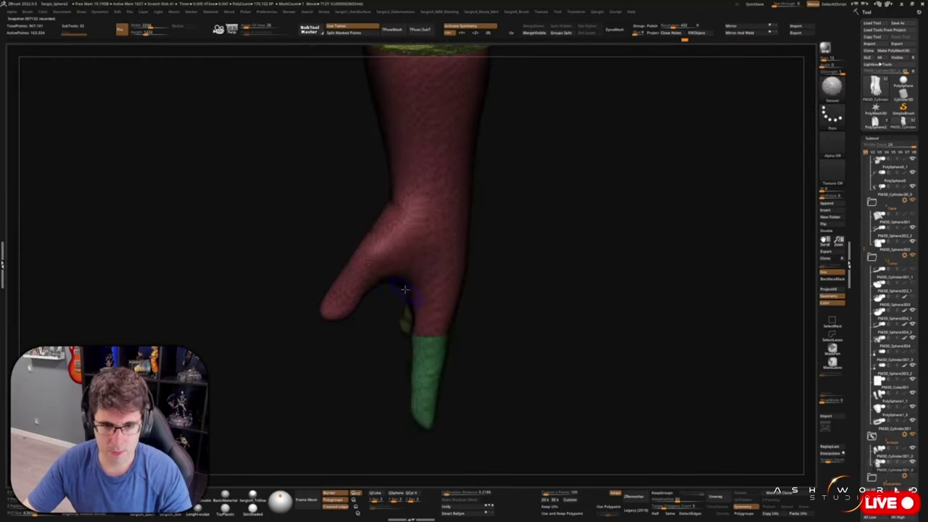
pyautogui.moveTo(356, 198)
pyautogui.mouseDown()
pyautogui.moveTo(361, 129)
pyautogui.moveTo(408, 304)
pyautogui.moveTo(470, 306)
pyautogui.mouseUp()
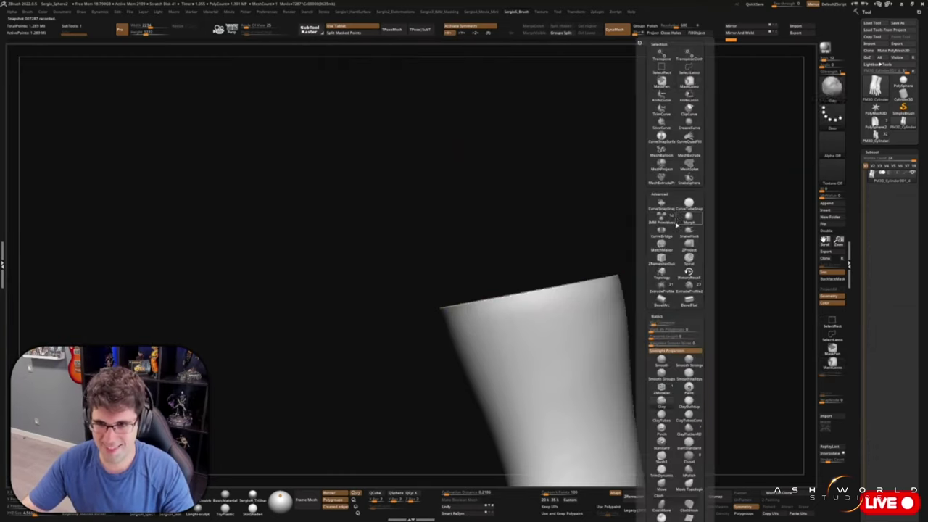
# Slice across the top of the cylinder with the SliceCurve brush
pyautogui.press('b')
pyautogui.press('s')
pyautogui.press('c')
pyautogui.keyDown('ctrl'); pyautogui.keyDown('shift'); pyautogui.moveTo(400, 320); pyautogui.dragTo(669, 272); pyautogui.keyUp('shift'); pyautogui.keyUp('ctrl')
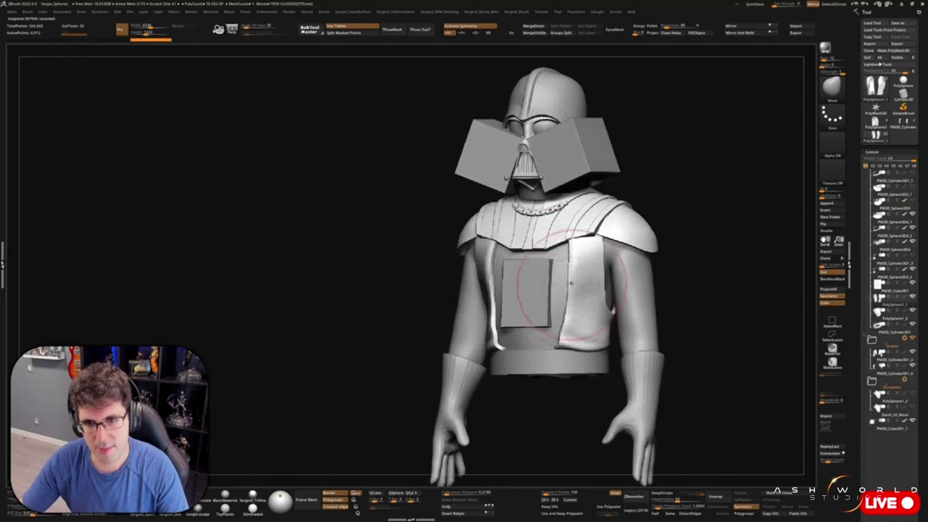
# Solo the right arm, view the torso from the side, and frame the new chest box for moving
pyautogui.keyDown('ctrl'); pyautogui.keyDown('shift'); pyautogui.moveTo(659, 308); pyautogui.dragTo(652, 314); pyautogui.keyUp('shift'); pyautogui.keyUp('ctrl')
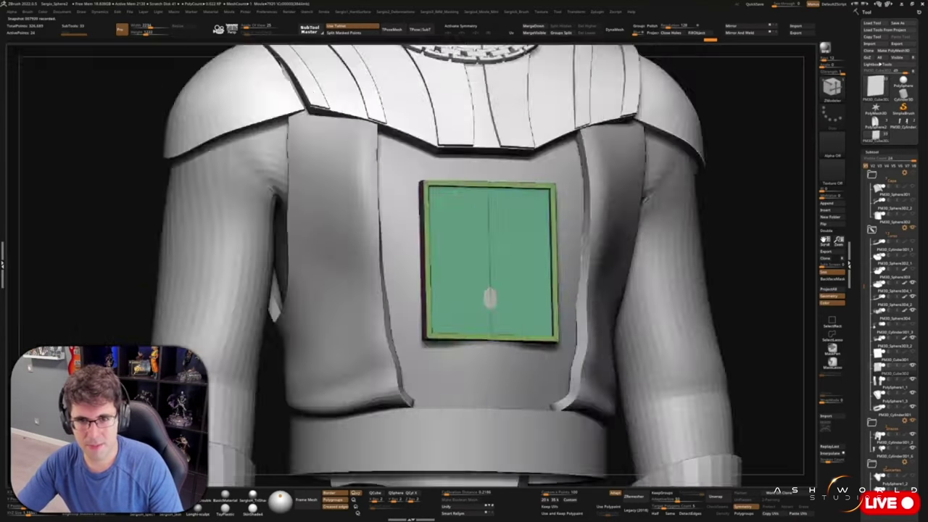
pyautogui.moveTo(490, 297)
pyautogui.keyDown('alt'); pyautogui.mouseDown(button='right')
pyautogui.moveTo(527, 363)
pyautogui.moveTo(593, 330)
pyautogui.mouseUp(button='right'); pyautogui.keyUp('alt')
pyautogui.press('space')
pyautogui.press('f')
pyautogui.press('w')
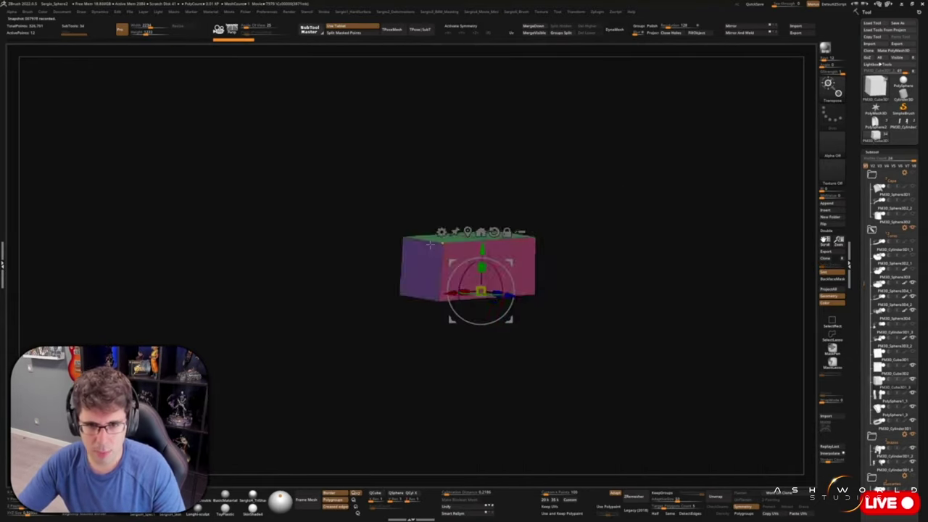
# Isolate the pink box, stretch it wider, and Mirror And Weld it into one symmetric block
pyautogui.moveTo(464, 286)
pyautogui.mouseDown()
pyautogui.moveTo(279, 317)
pyautogui.moveTo(549, 358)
pyautogui.mouseUp()
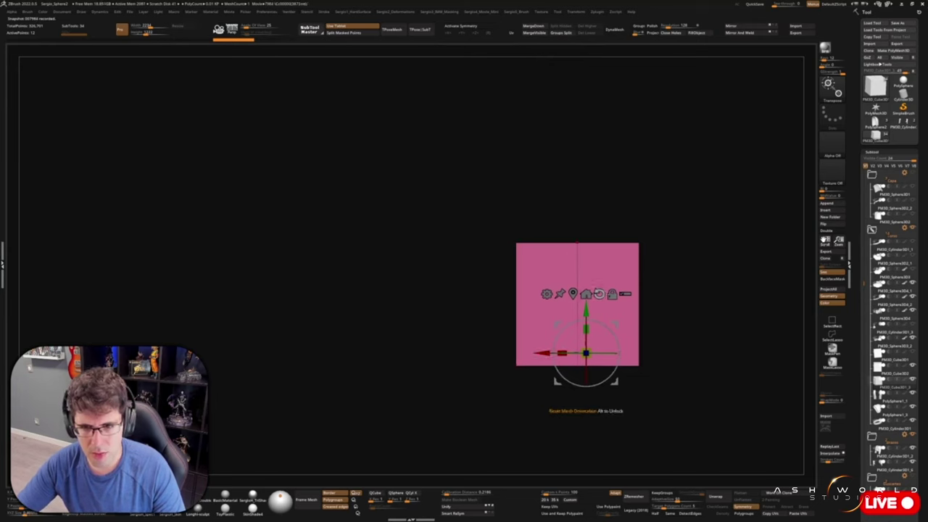
pyautogui.click(743, 34)
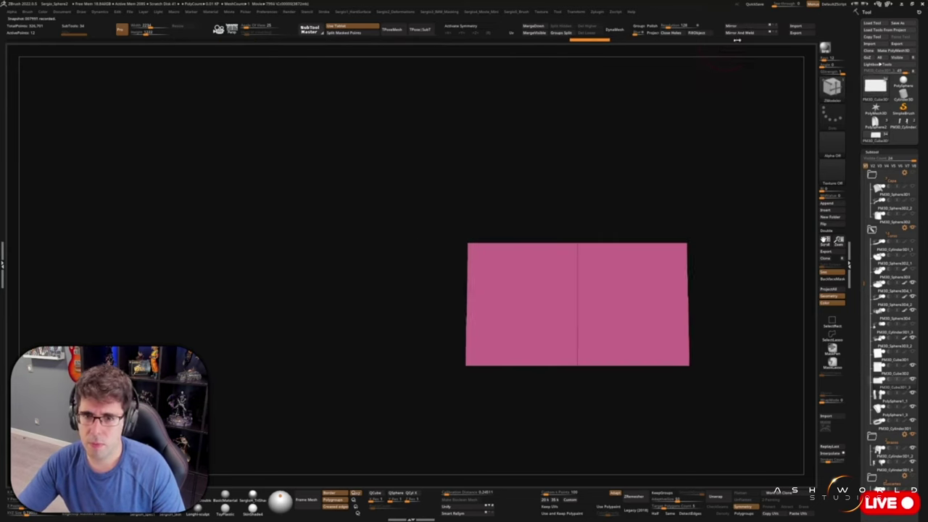
pyautogui.moveTo(638, 290)
pyautogui.mouseDown()
pyautogui.moveTo(704, 332)
pyautogui.moveTo(550, 334)
pyautogui.mouseUp()
pyautogui.hotkey('alt', 'm')
# Save the work and check the finished chest block in 3D
pyautogui.press('space')
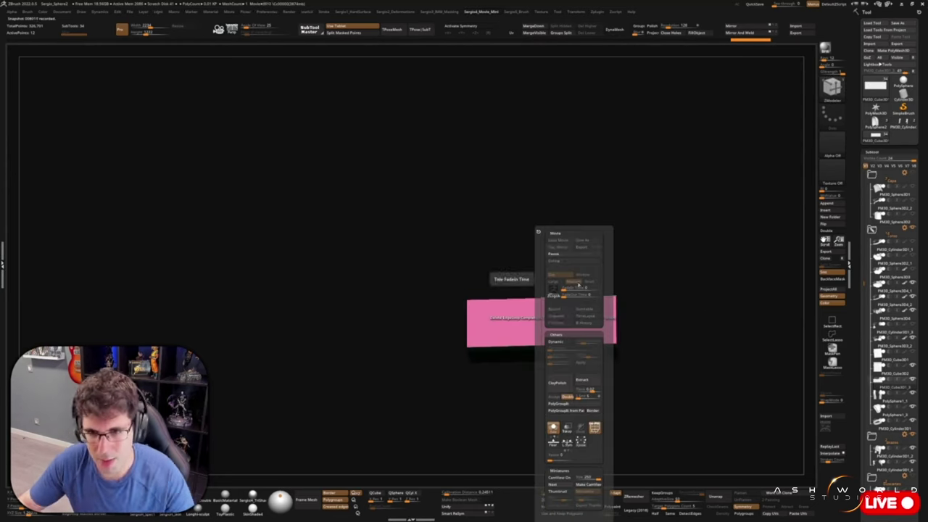
pyautogui.click(545, 305)
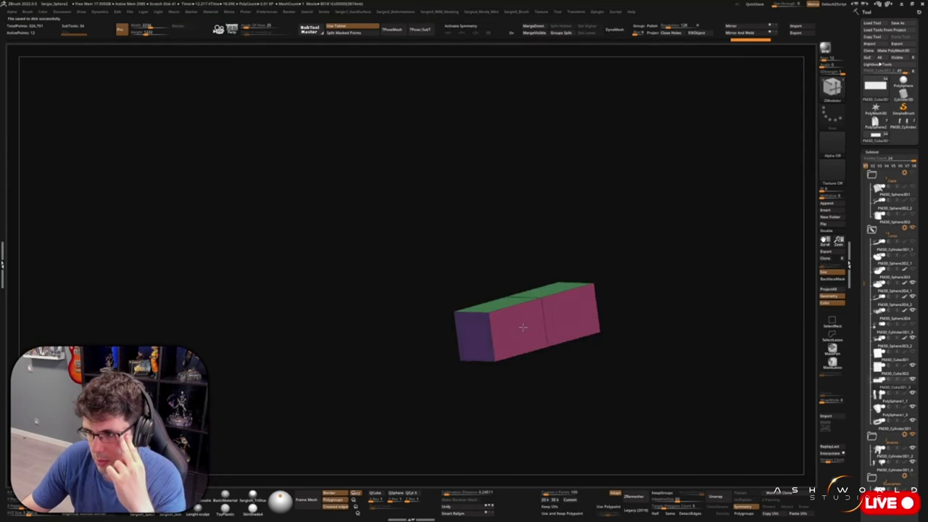
pyautogui.moveTo(517, 317); pyautogui.dragTo(587, 293, button='right')
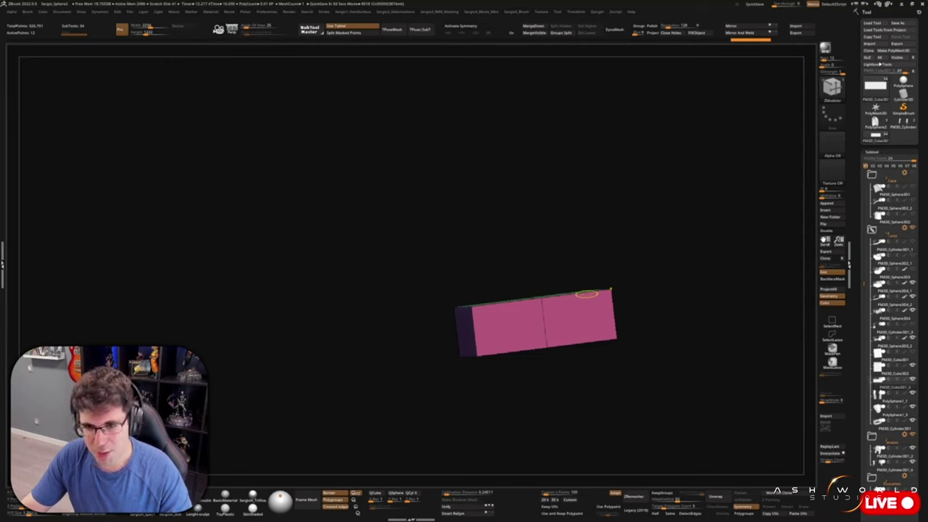